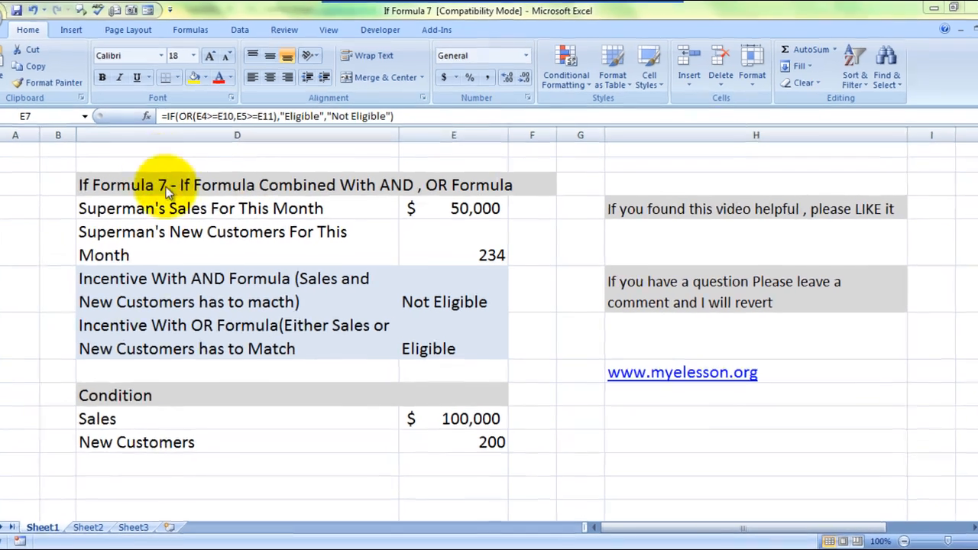
- Change the number in the heading in D3 so that it begins with "If Formula 8"
{"action": "left_click", "coordinate": [165, 185]}
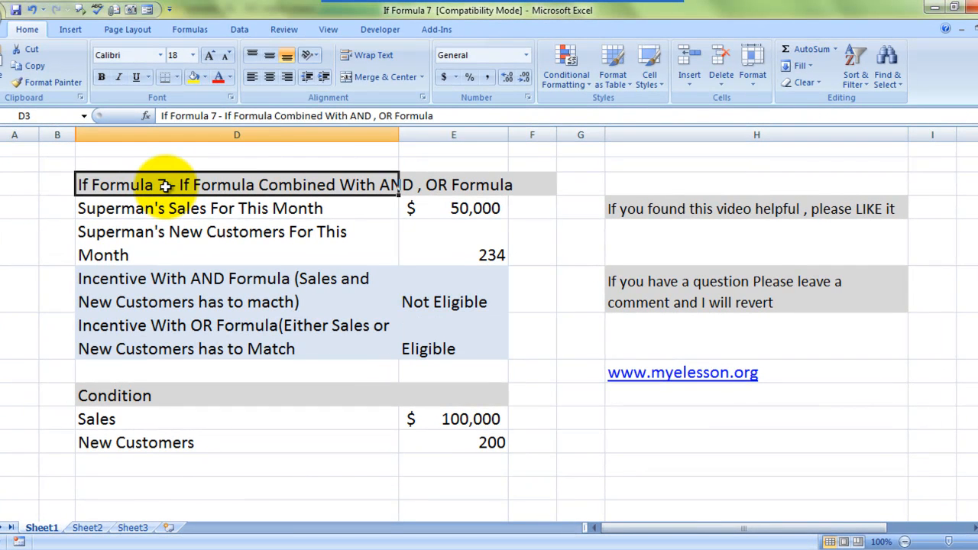
{"action": "double_click", "coordinate": [165, 185]}
{"action": "key", "text": "BackSpace"}
{"action": "type", "text": "8"}
{"action": "key", "text": "Return"}
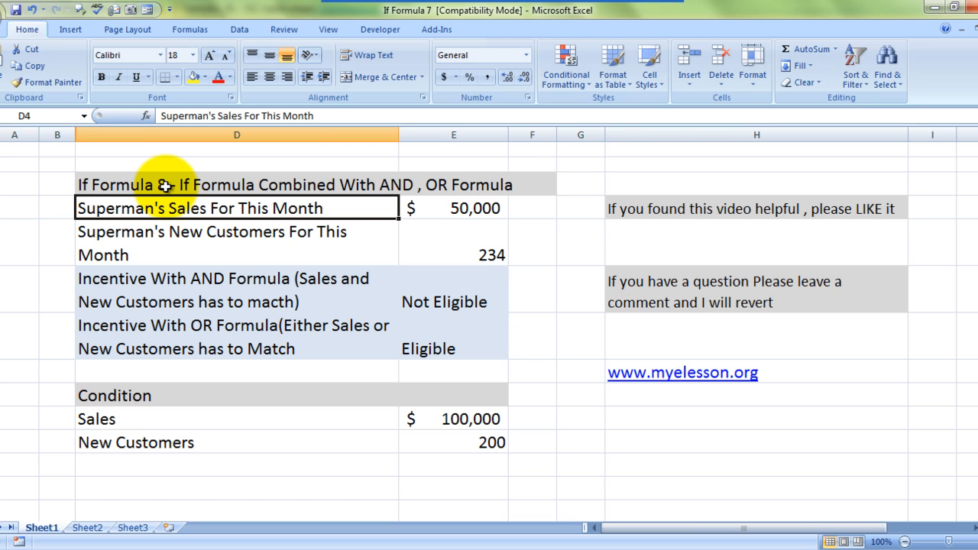
- Review Superman's sales and new customer rows, then the sales and new customer thresholds in the Condition table
{"action": "key", "text": "Right"}
{"action": "key", "text": "Left"}
{"action": "key", "text": "Right"}
{"action": "key", "text": "Left"}
{"action": "key", "text": "Down"}
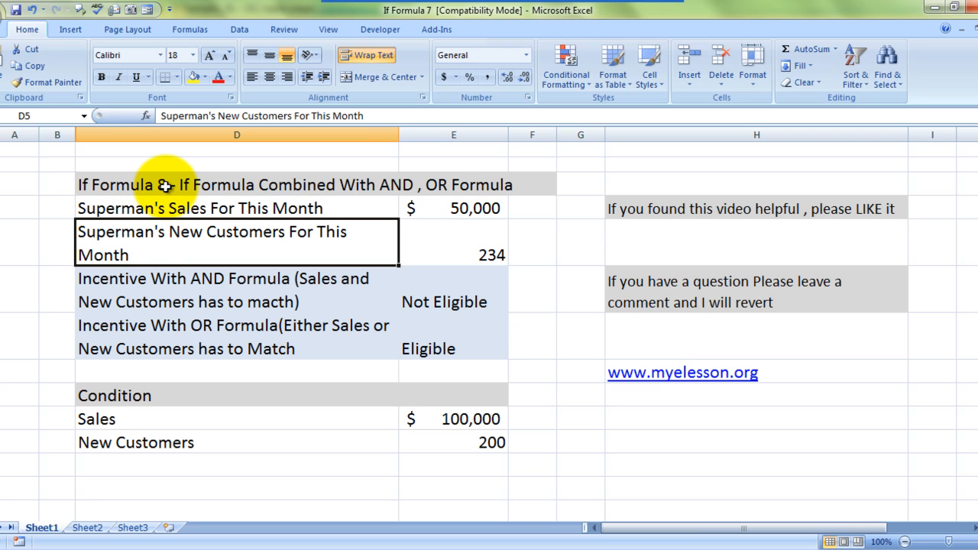
{"action": "key", "text": "Down"}
{"action": "key", "text": "Down"}
{"action": "key", "text": "Down"}
{"action": "key", "text": "Down"}
{"action": "key", "text": "Down"}
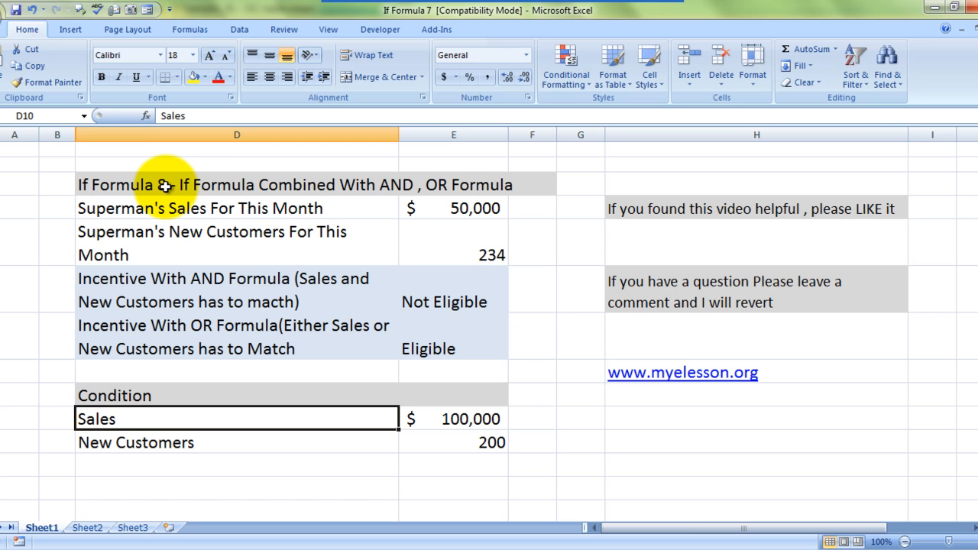
{"action": "key", "text": "Right"}
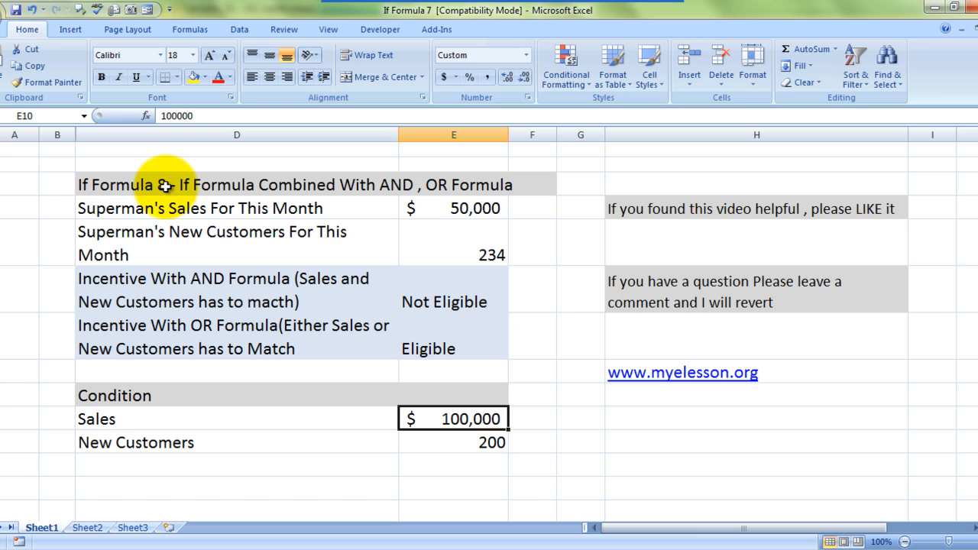
{"action": "key", "text": "Down"}
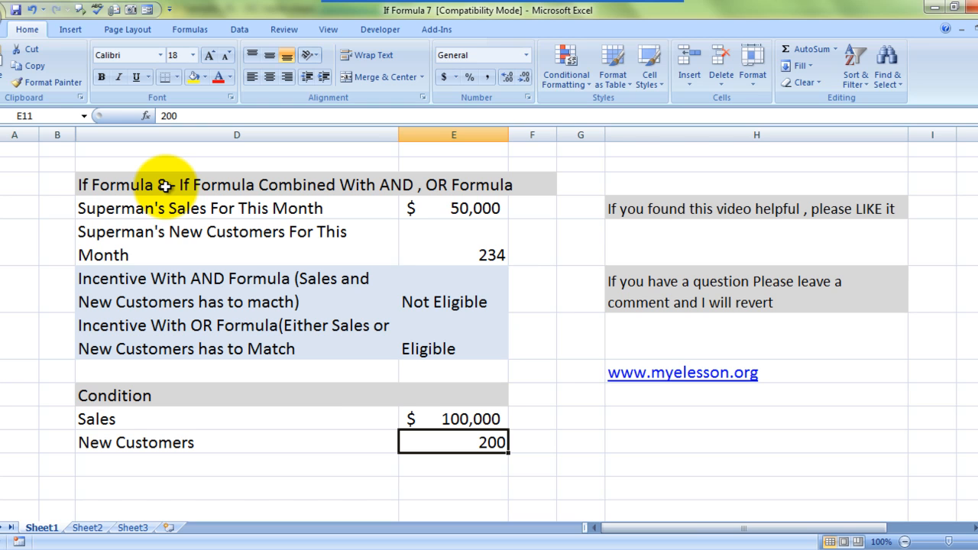
- Compare the condition thresholds in E10 and E11 with the AND incentive formula and Superman's figures in E4 and E5
{"action": "key", "text": "Up"}
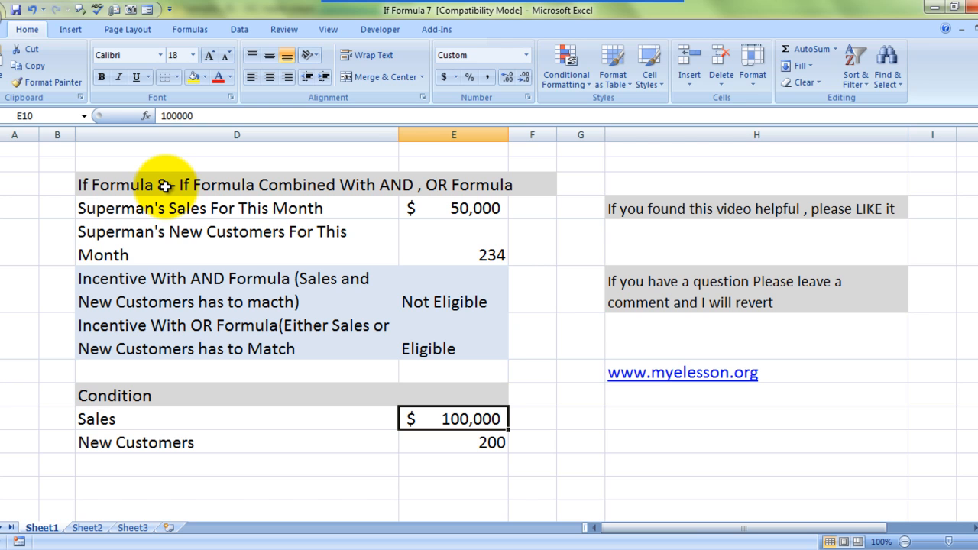
{"action": "key", "text": "Up"}
{"action": "key", "text": "Up"}
{"action": "key", "text": "Up"}
{"action": "key", "text": "Up"}
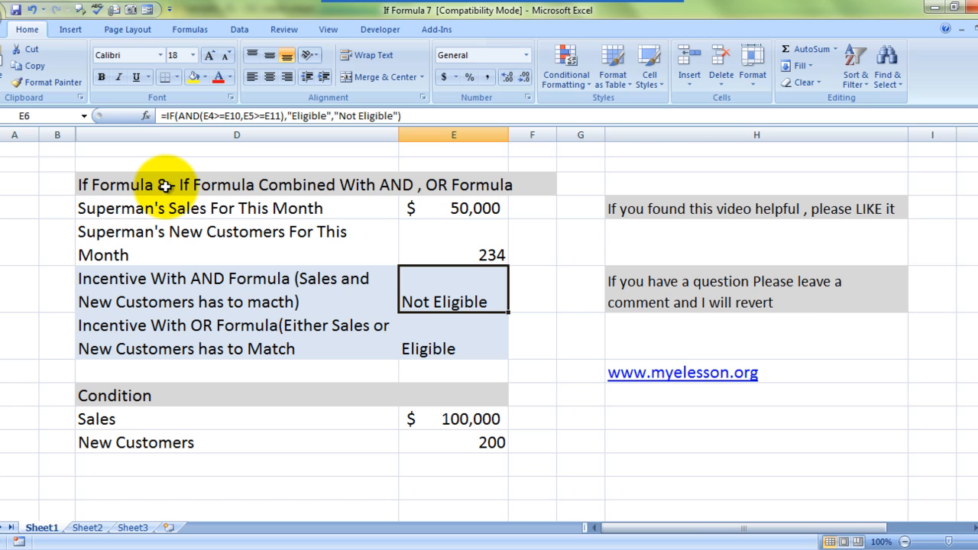
{"action": "key", "text": "Down"}
{"action": "key", "text": "Down"}
{"action": "key", "text": "Down"}
{"action": "key", "text": "Down"}
{"action": "key", "text": "Down"}
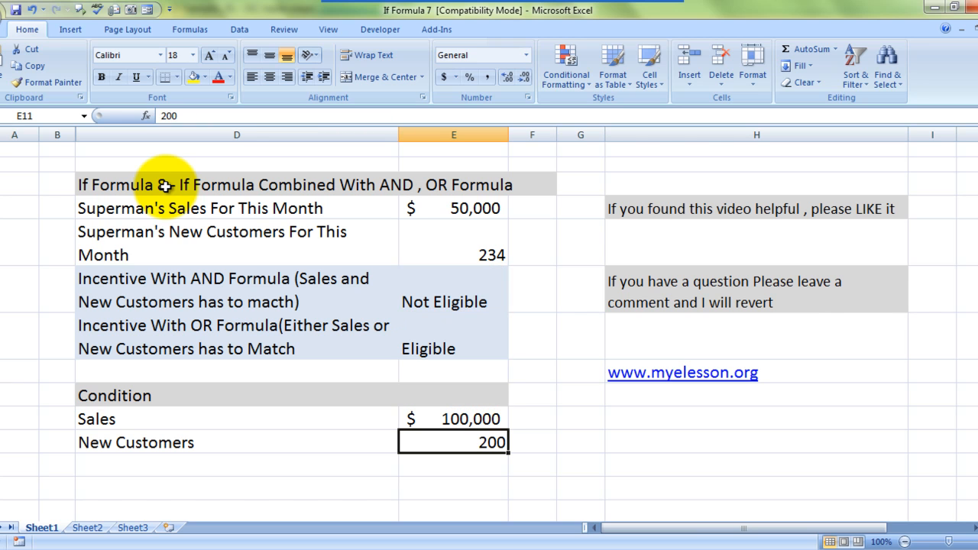
{"action": "key", "text": "Up"}
{"action": "key", "text": "Up"}
{"action": "key", "text": "Up"}
{"action": "key", "text": "Up"}
{"action": "key", "text": "Up"}
{"action": "key", "text": "Up"}
{"action": "key", "text": "Up"}
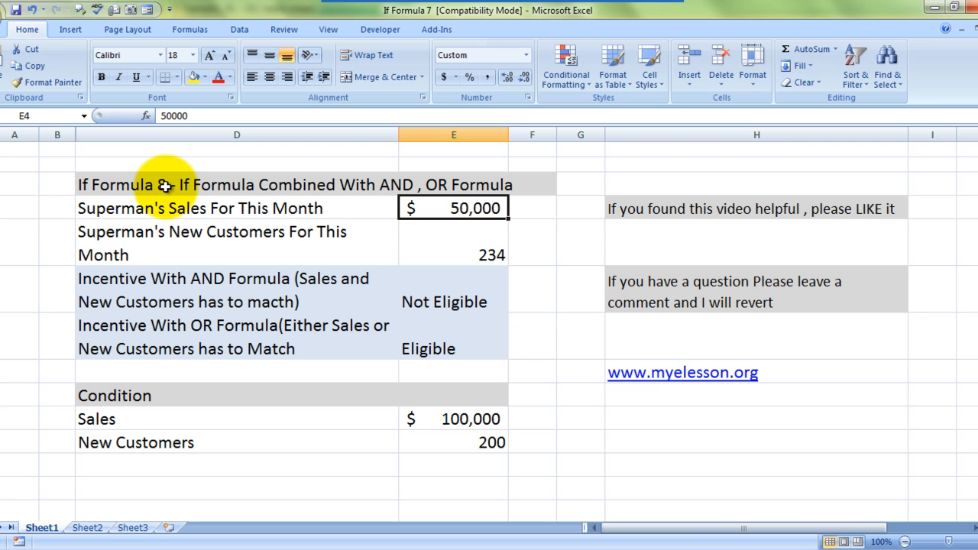
{"action": "key", "text": "Down"}
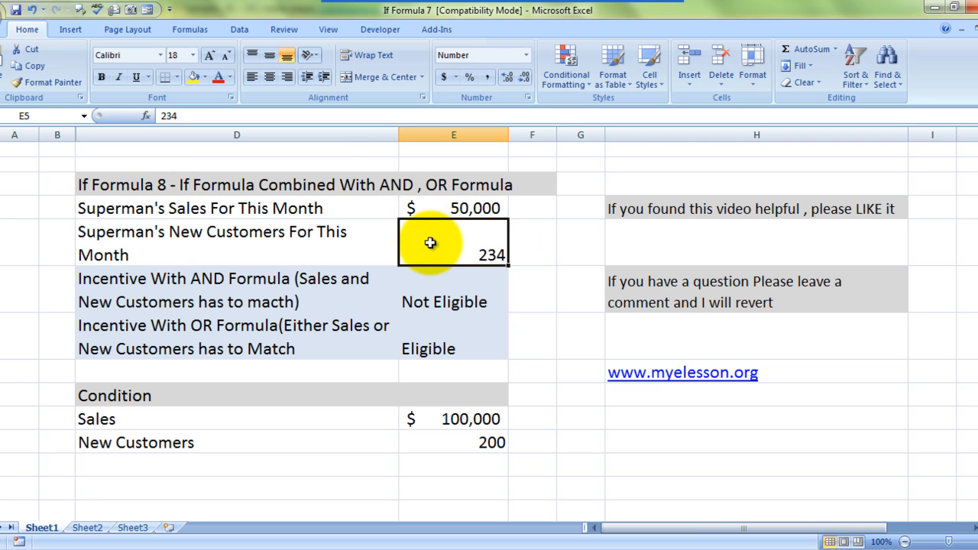
- Clear the AND incentive cell E6 and start a new formula there with =IF(AND(
{"action": "left_click", "coordinate": [436, 303]}
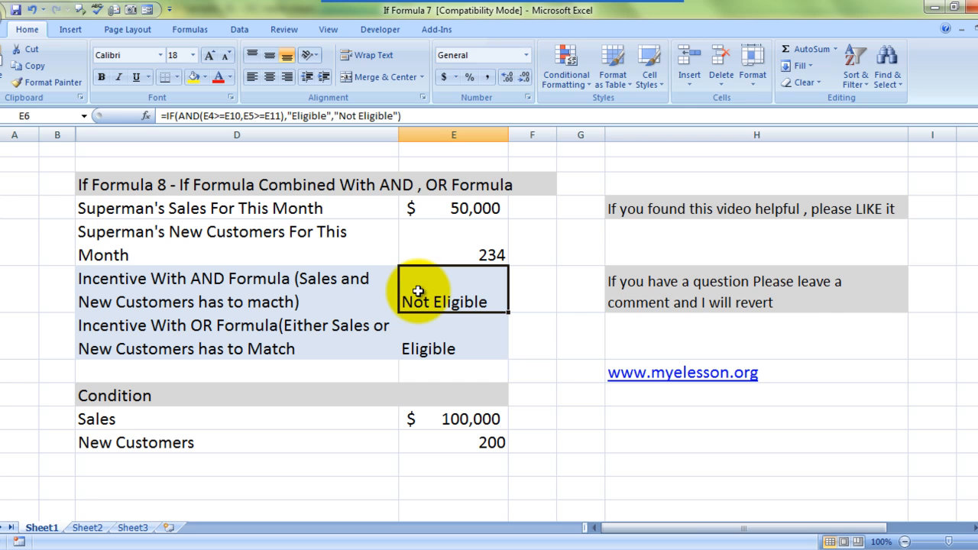
{"action": "key", "text": "Delete"}
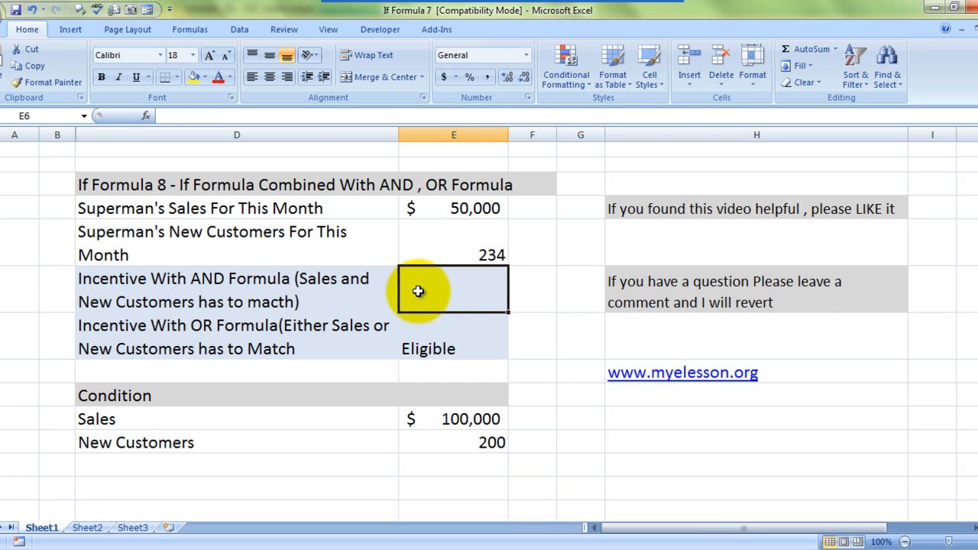
{"action": "type", "text": "=if"}
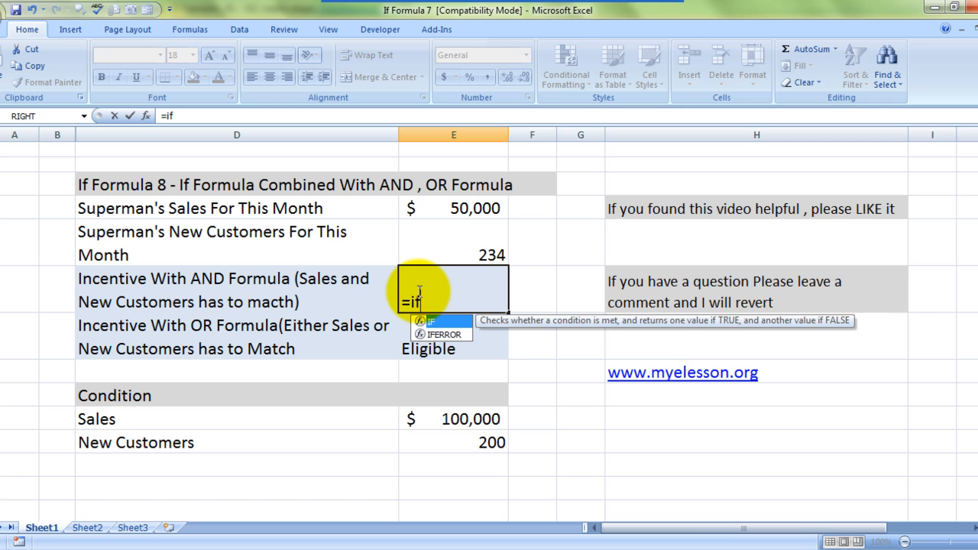
{"action": "key", "text": "Tab"}
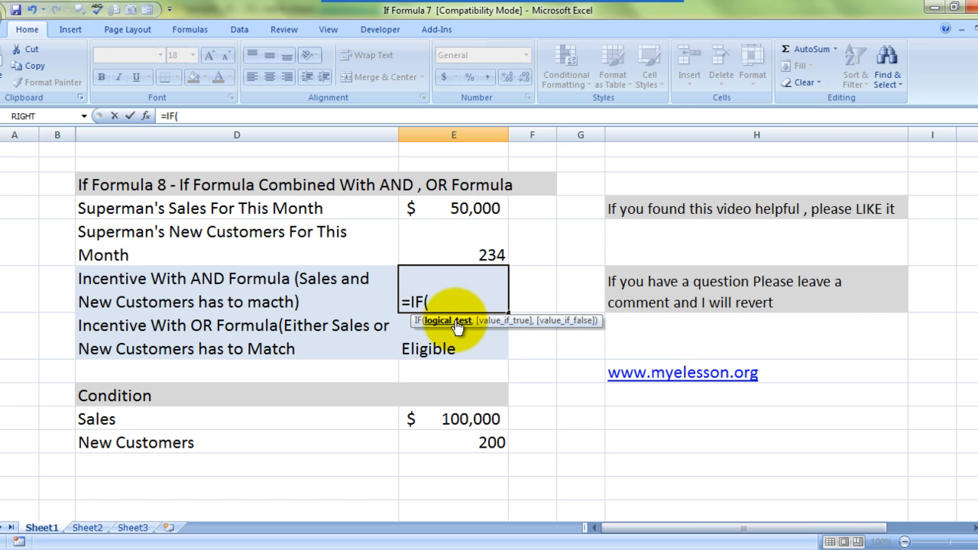
{"action": "type", "text": "and"}
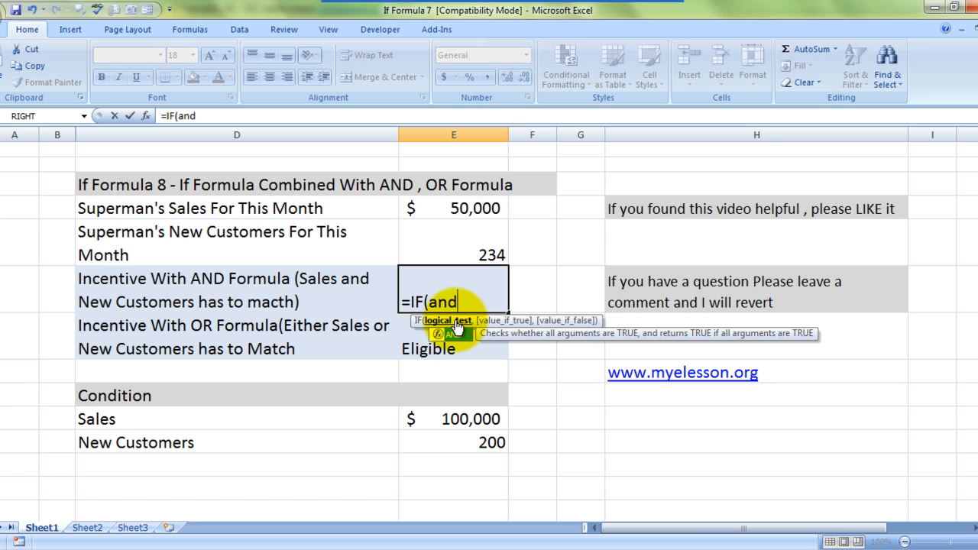
{"action": "key", "text": "Tab"}
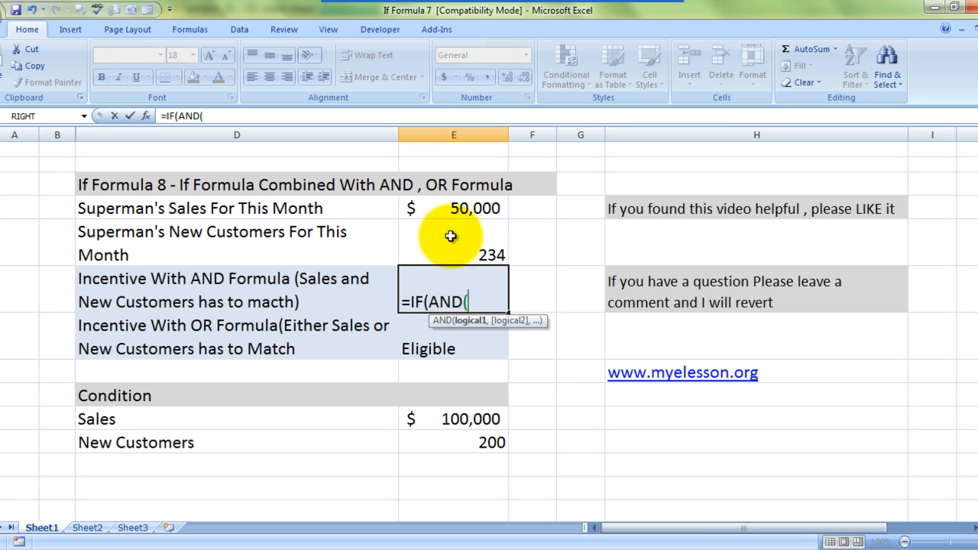
- Complete the AND test in the E6 formula with the conditions E4>E10 and E5>E11
{"action": "left_click", "coordinate": [472, 209]}
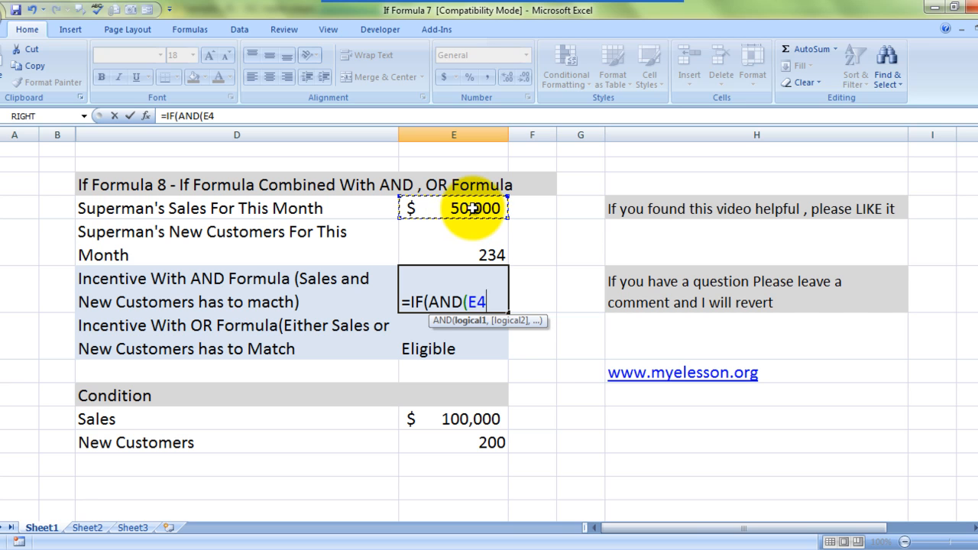
{"action": "type", "text": ">"}
{"action": "left_click", "coordinate": [468, 420]}
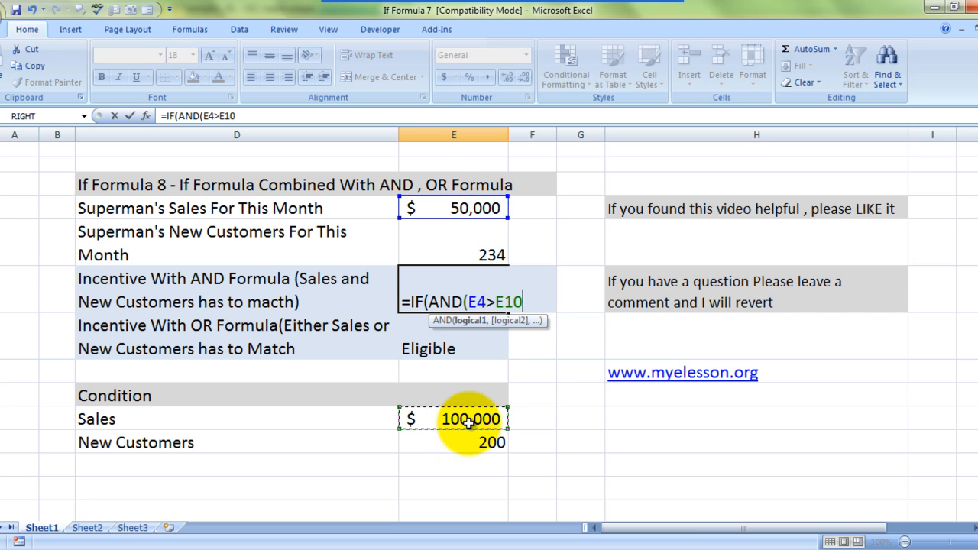
{"action": "type", "text": ","}
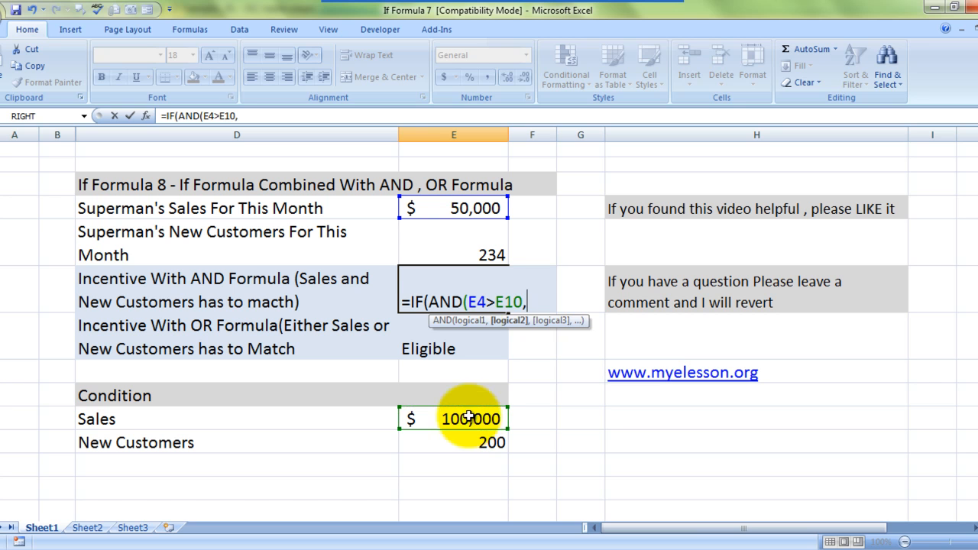
{"action": "left_click", "coordinate": [486, 252]}
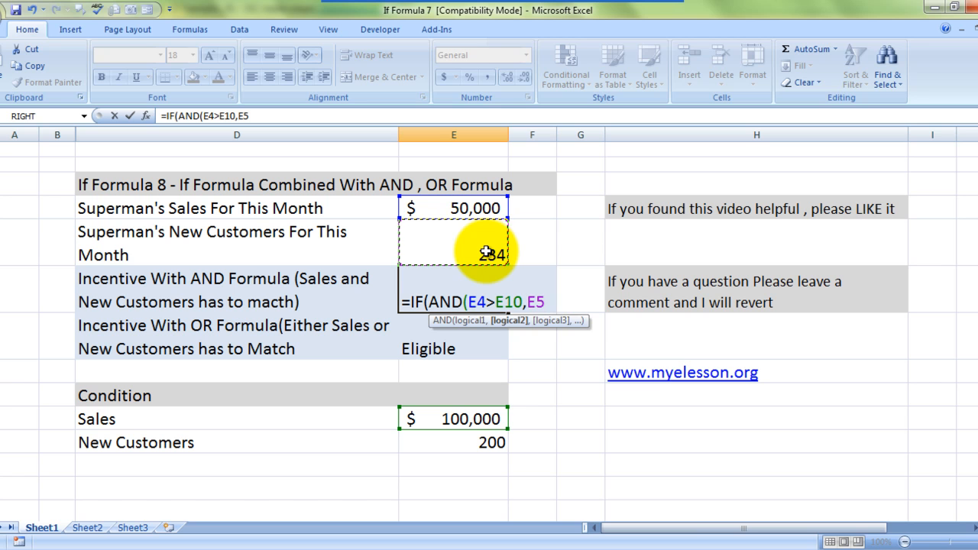
{"action": "type", "text": ">"}
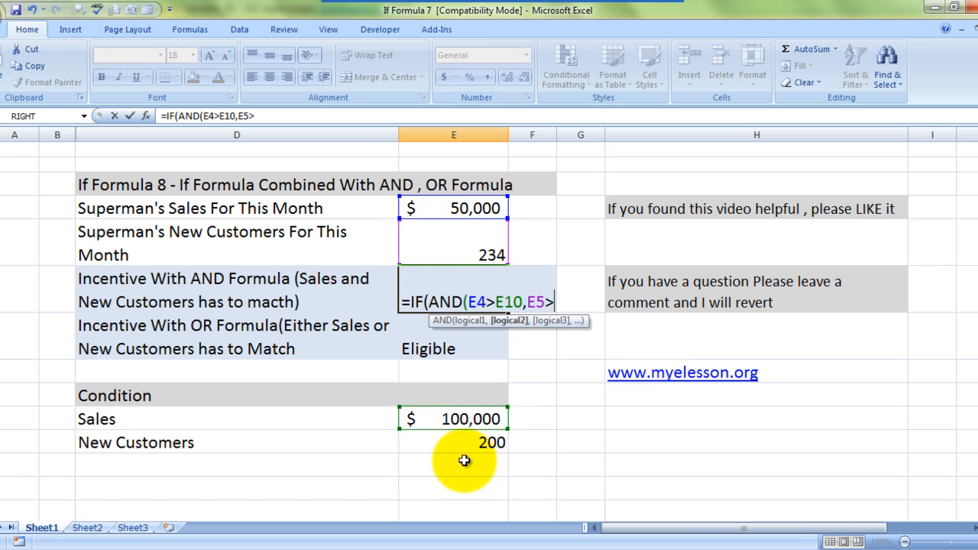
{"action": "left_click", "coordinate": [483, 443]}
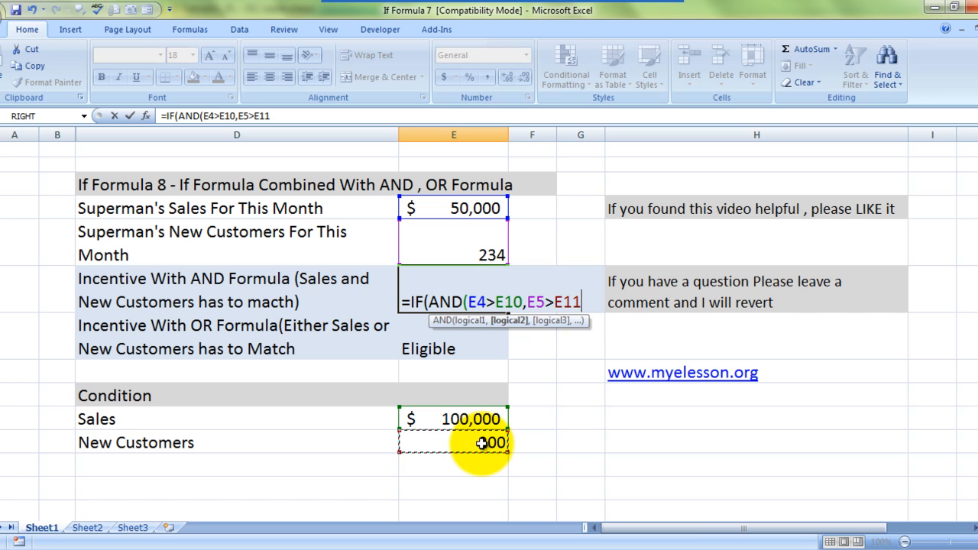
{"action": "key", "text": "Return"}
{"action": "key", "text": "Return"}
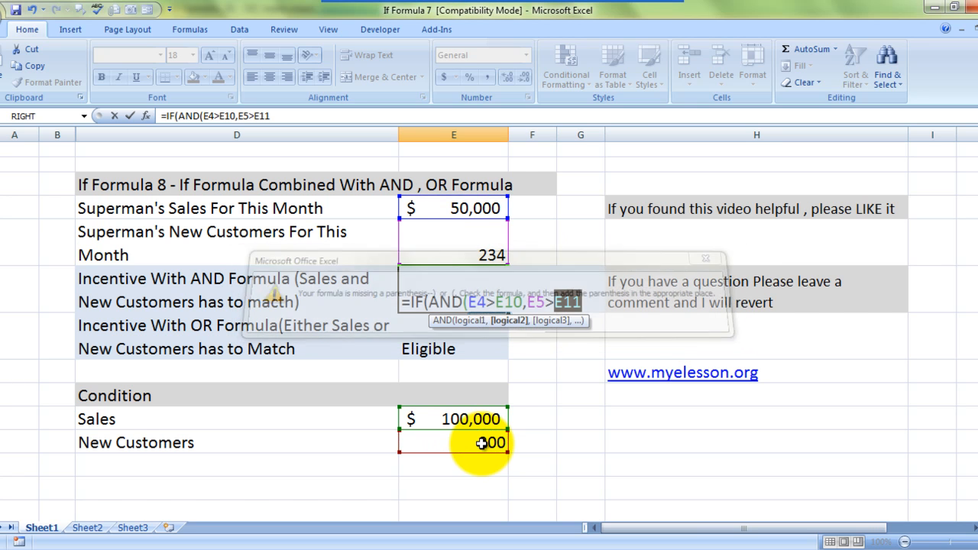
{"action": "key", "text": "Right"}
{"action": "type", "text": "),"}
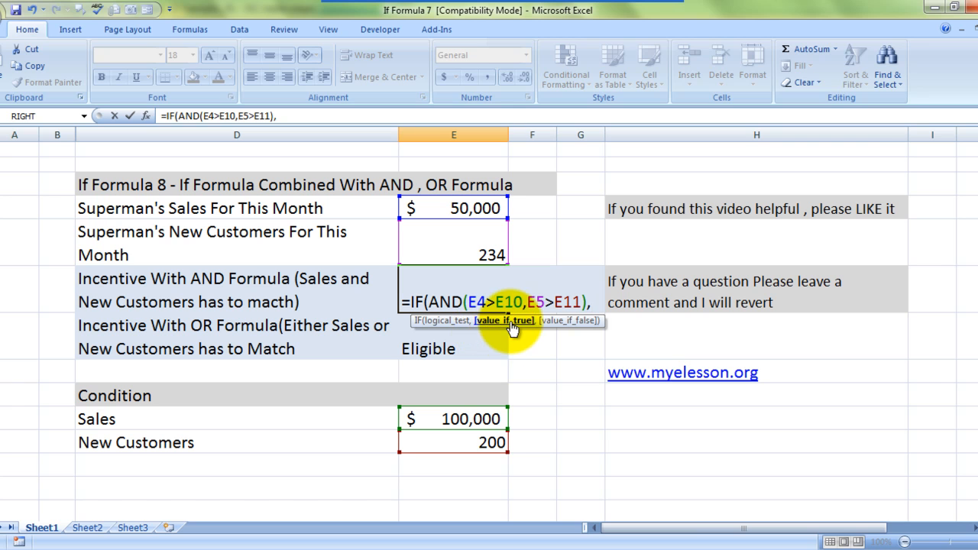
- Finish the E6 formula with "Eligible" as the true value and "Not Eligible" as the false value
{"action": "type", "text": "\"e"}
{"action": "key", "text": "BackSpace"}
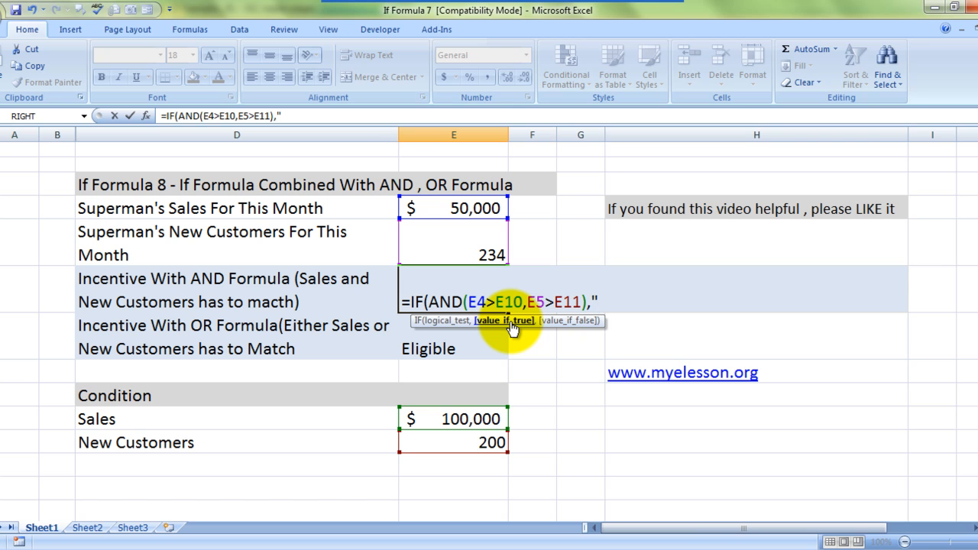
{"action": "type", "text": "Eligible\","}
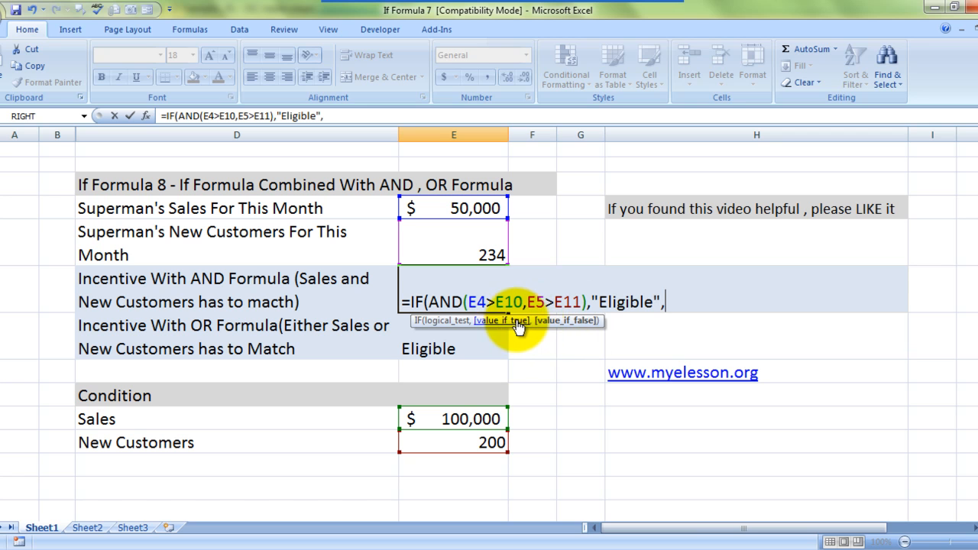
{"action": "type", "text": "\""}
{"action": "type", "text": "No"}
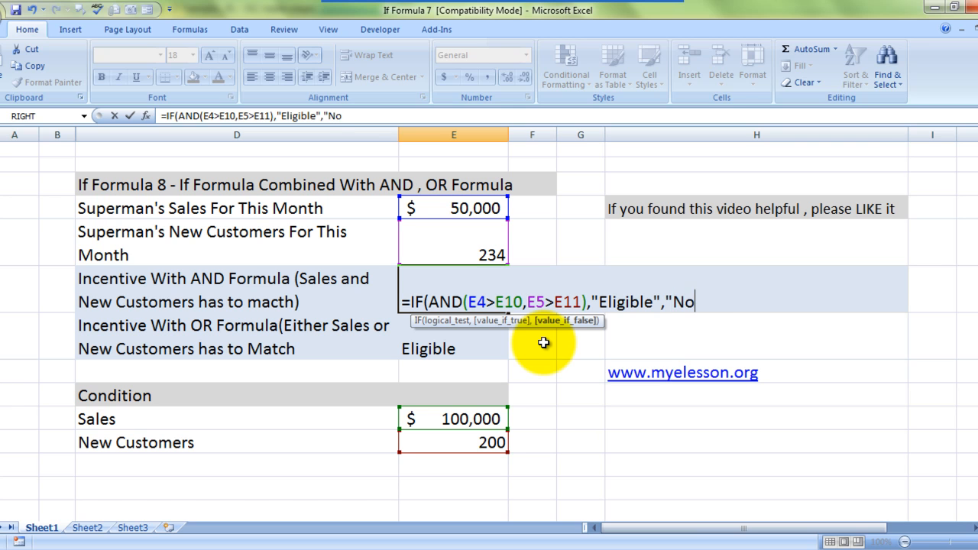
{"action": "type", "text": "t Elig"}
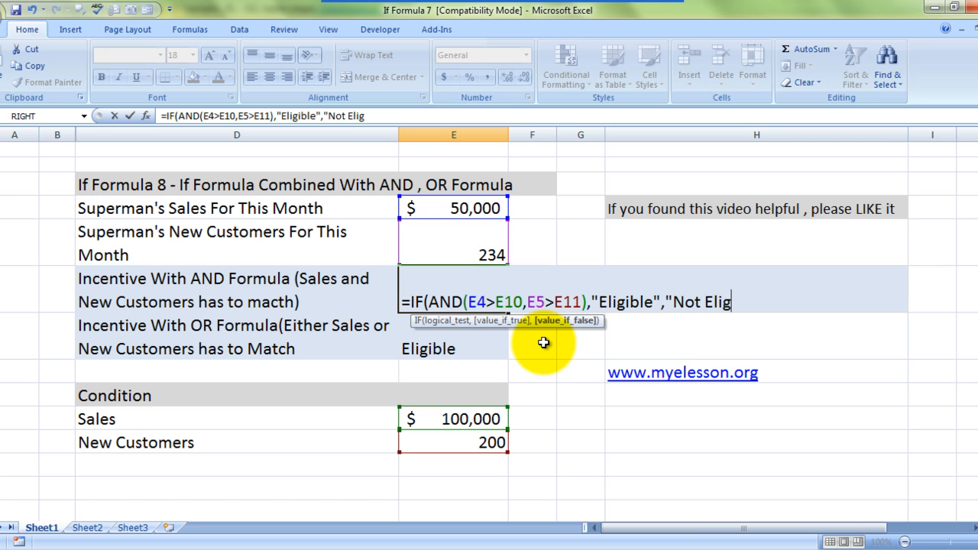
{"action": "type", "text": "ible\"))\\"}
{"action": "key", "text": "Return"}
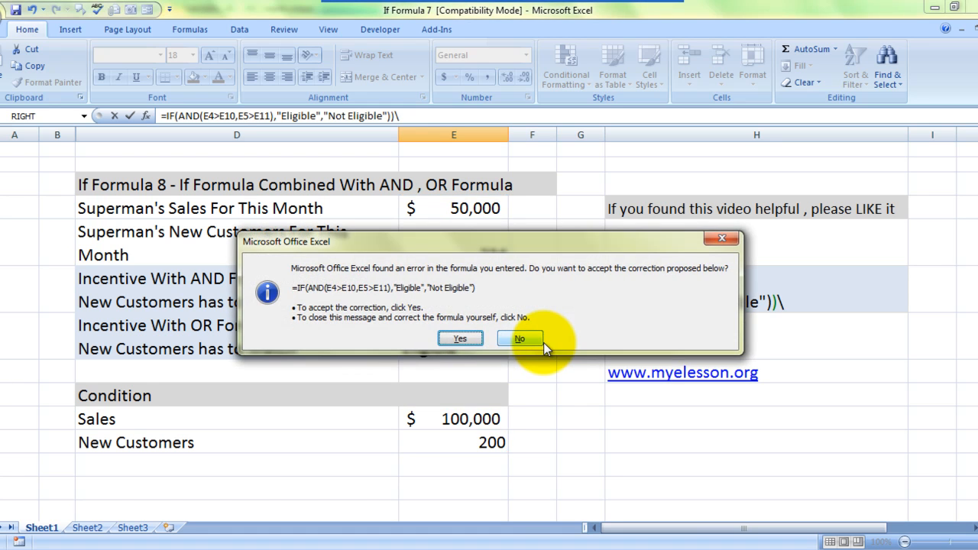
{"action": "key", "text": "Return"}
{"action": "key", "text": "Up"}
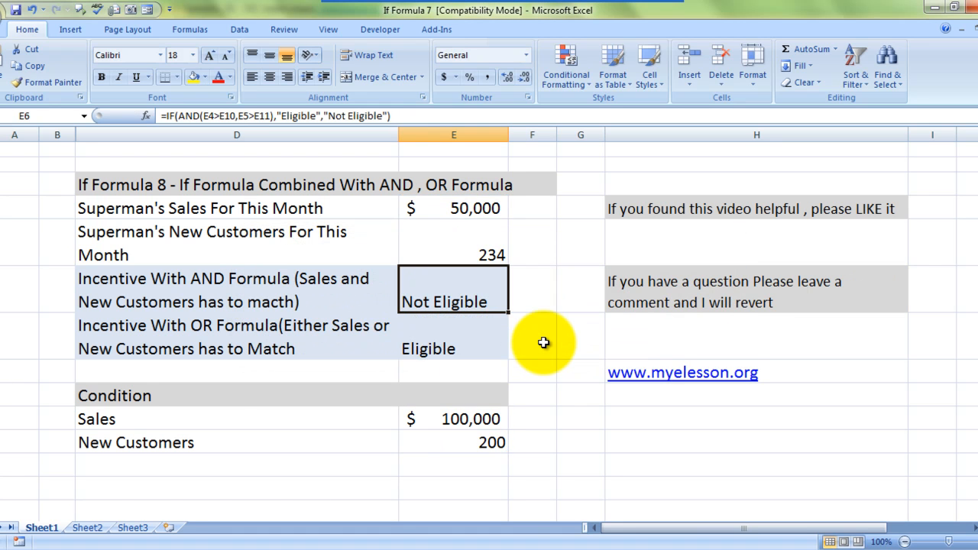
- Set Superman's sales in E4 to 120000 and check the AND and OR incentive results
{"action": "key", "text": "Up"}
{"action": "key", "text": "Up"}
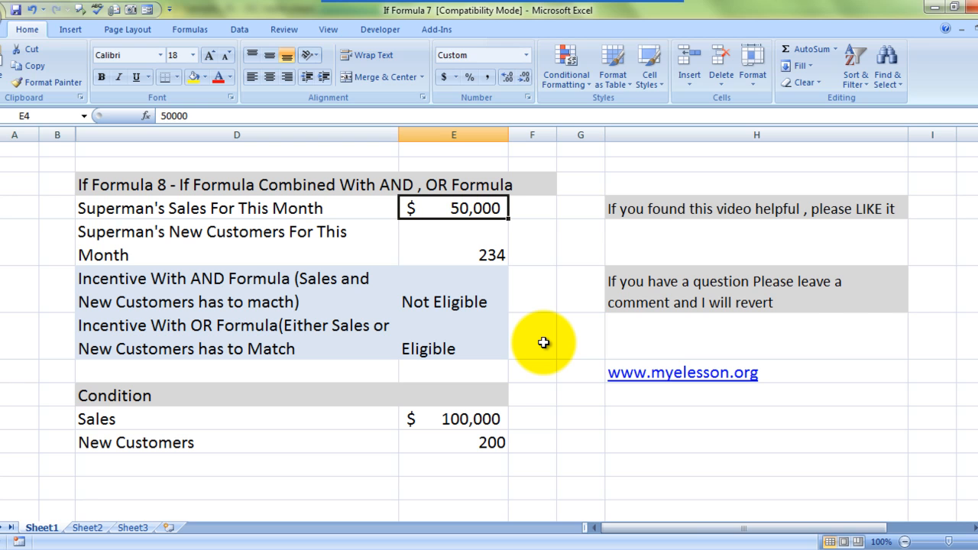
{"action": "type", "text": "120000"}
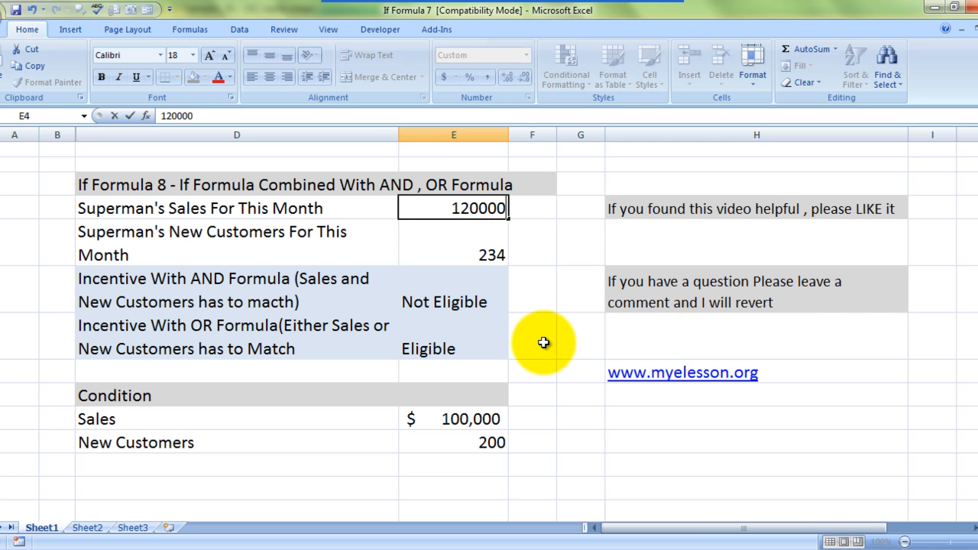
{"action": "key", "text": "Return"}
{"action": "key", "text": "Down"}
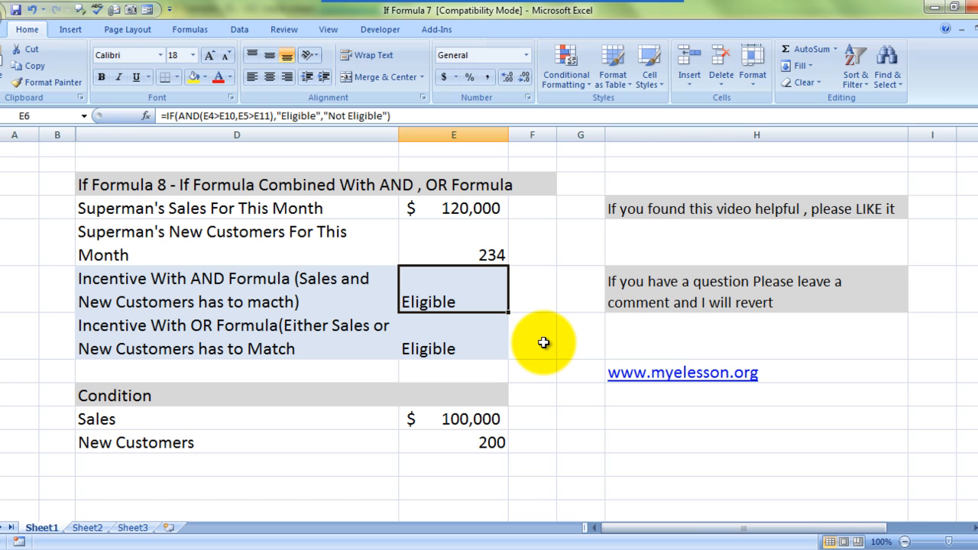
{"action": "key", "text": "Right"}
{"action": "key", "text": "Left"}
{"action": "key", "text": "Down"}
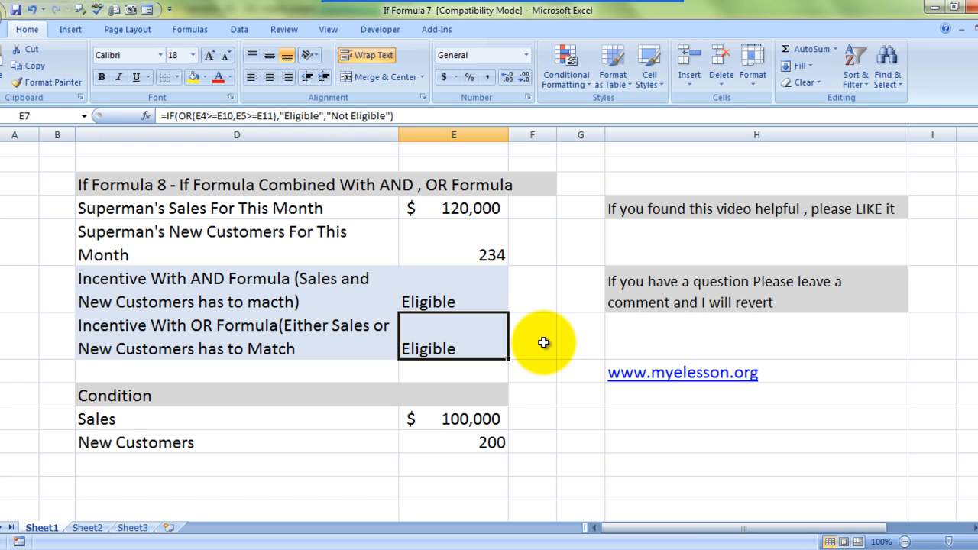
- Clear the existing OR incentive formula from cell E7
{"action": "key", "text": "Up"}
{"action": "key", "text": "Up"}
{"action": "key", "text": "Up"}
{"action": "key", "text": "Down"}
{"action": "key", "text": "Up"}
{"action": "key", "text": "Down"}
{"action": "key", "text": "Down"}
{"action": "key", "text": "Down"}
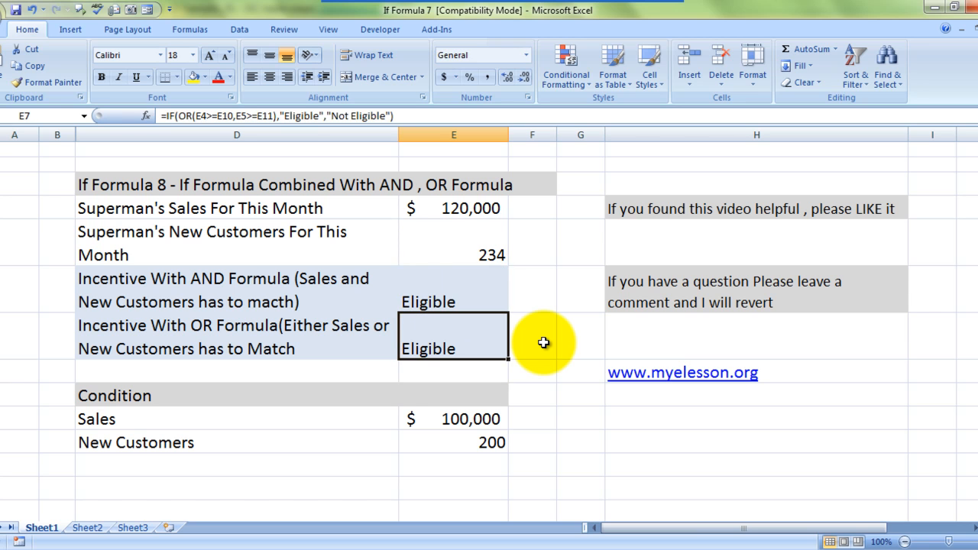
{"action": "key", "text": "Delete"}
{"action": "key", "text": "Up"}
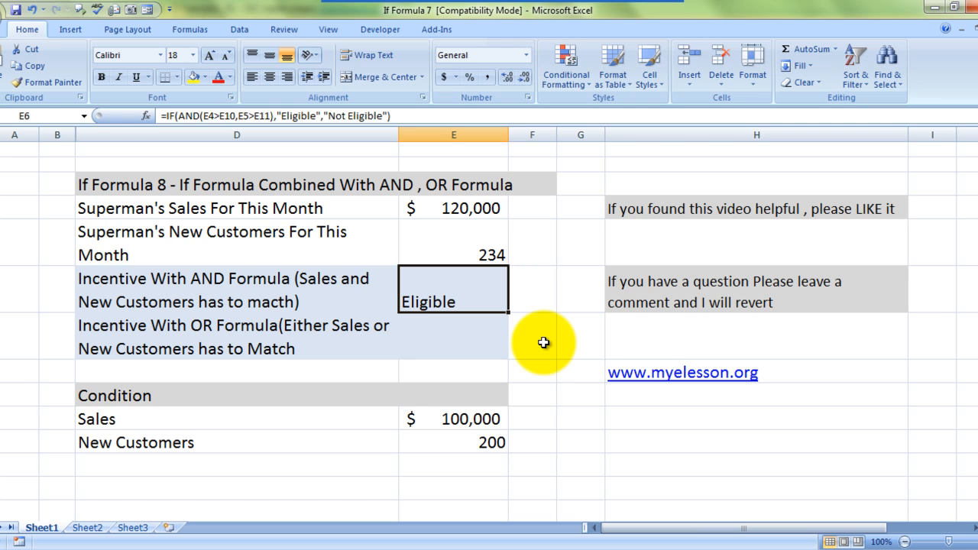
{"action": "key", "text": "Down"}
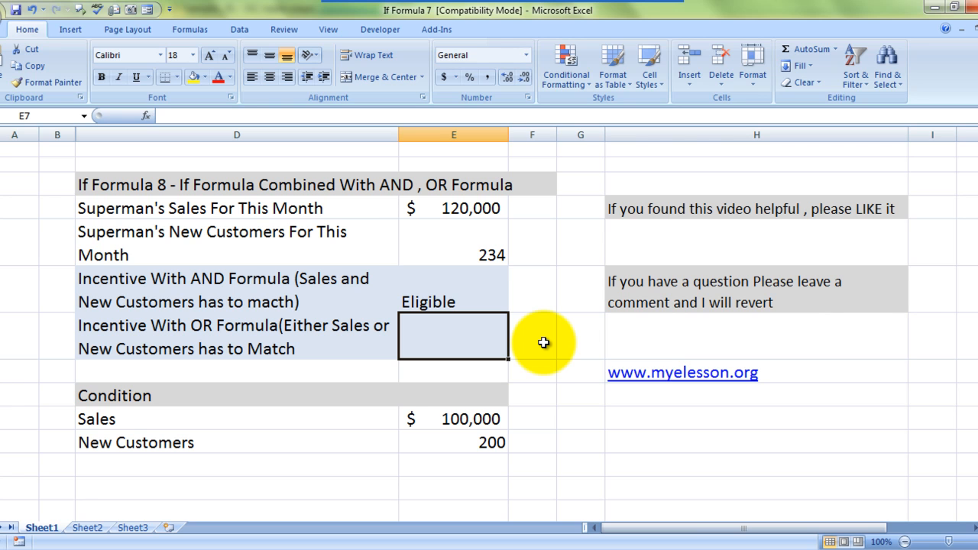
- Set Superman's sales in E4 to 40,000 and check the AND incentive result in E6
{"action": "type", "text": "="}
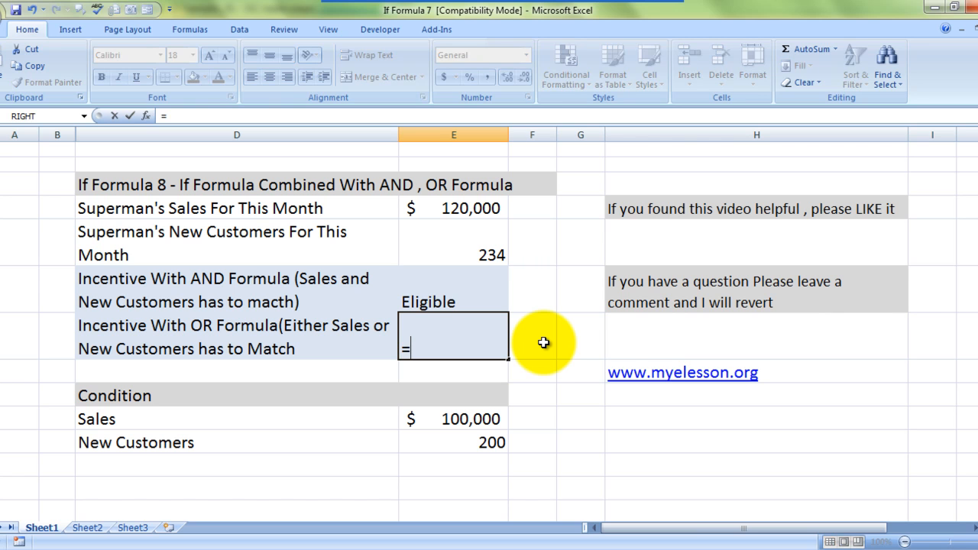
{"action": "key", "text": "Escape"}
{"action": "key", "text": "Up"}
{"action": "key", "text": "Up"}
{"action": "key", "text": "Up"}
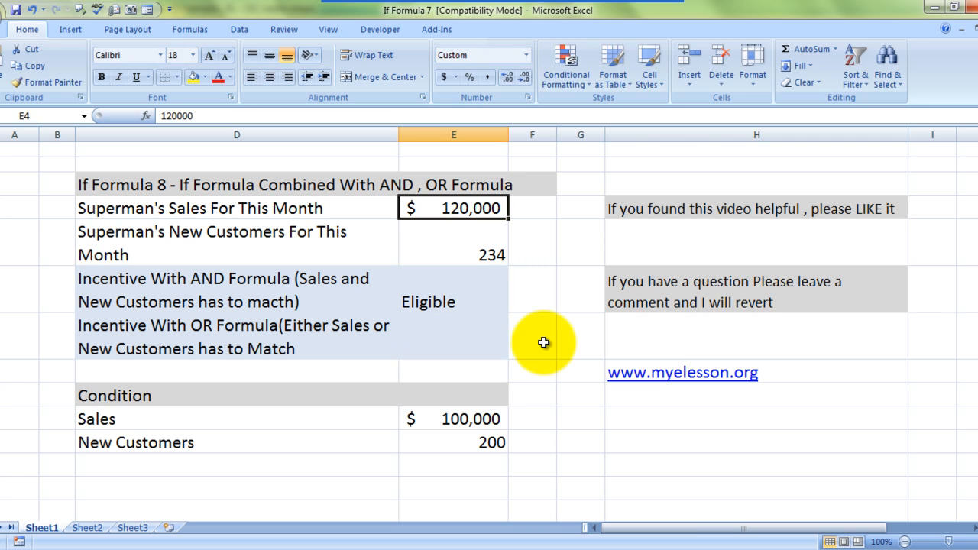
{"action": "type", "text": "40,000"}
{"action": "key", "text": "Return"}
{"action": "key", "text": "Down"}
{"action": "key", "text": "Down"}
{"action": "key", "text": "Down"}
{"action": "key", "text": "Down"}
{"action": "key", "text": "Up"}
{"action": "key", "text": "Up"}
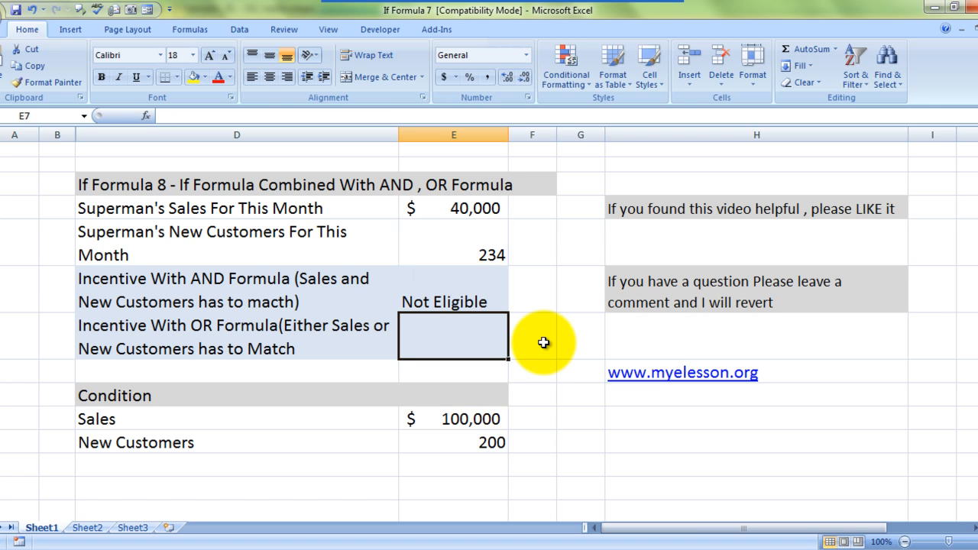
{"action": "key", "text": "Up"}
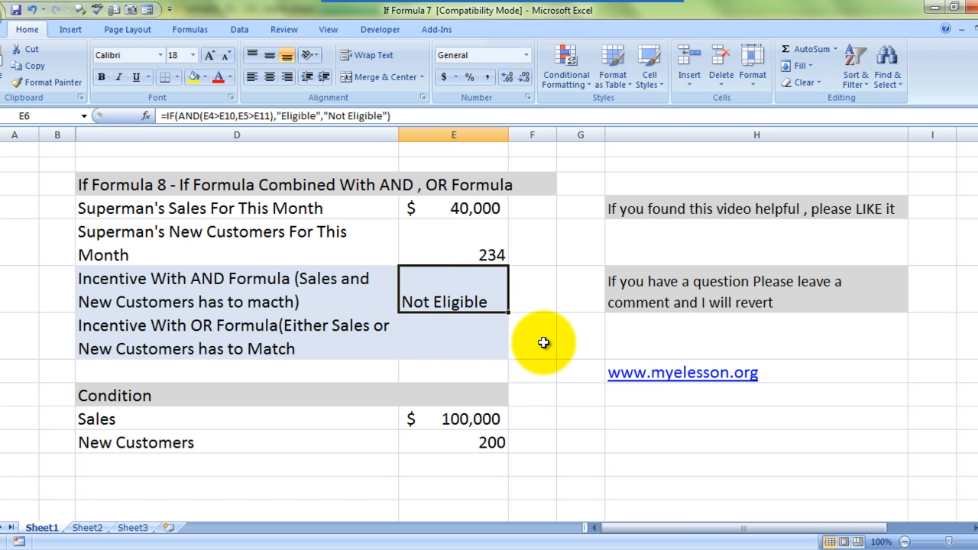
- Compare the new customers in E5 with the condition in E11, and start a formula in E7 with =IF(AND(
{"action": "left_click", "coordinate": [439, 346]}
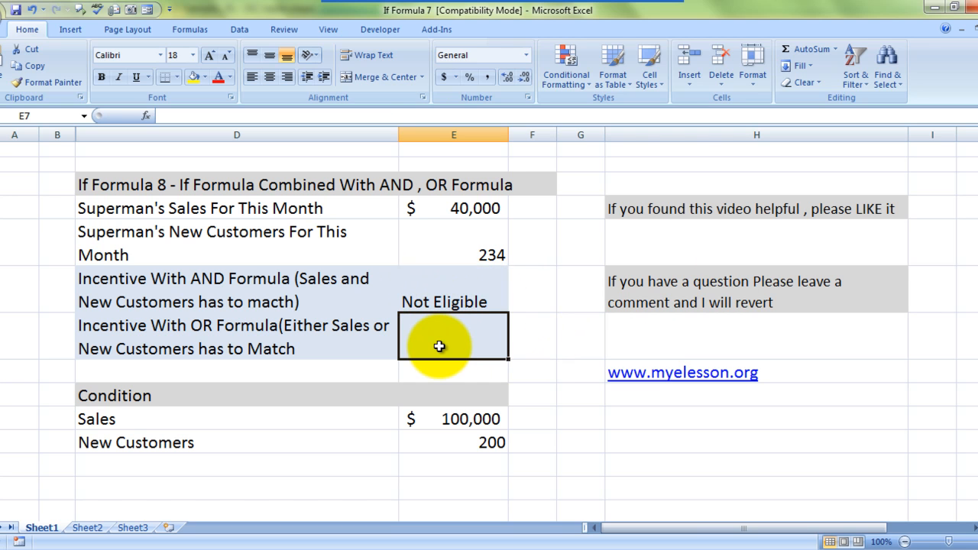
{"action": "left_click", "coordinate": [465, 249]}
{"action": "left_click", "coordinate": [462, 441]}
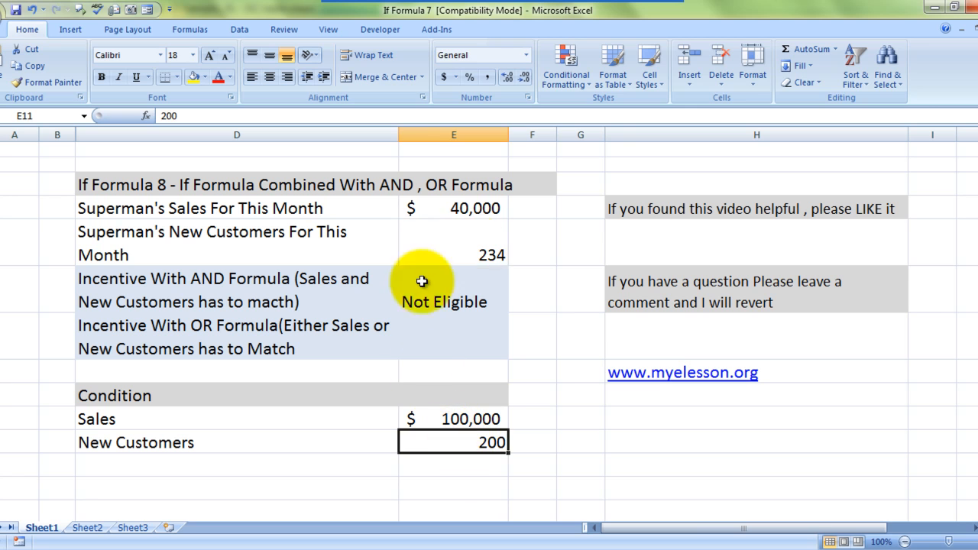
{"action": "left_click", "coordinate": [443, 247]}
{"action": "left_click", "coordinate": [429, 348]}
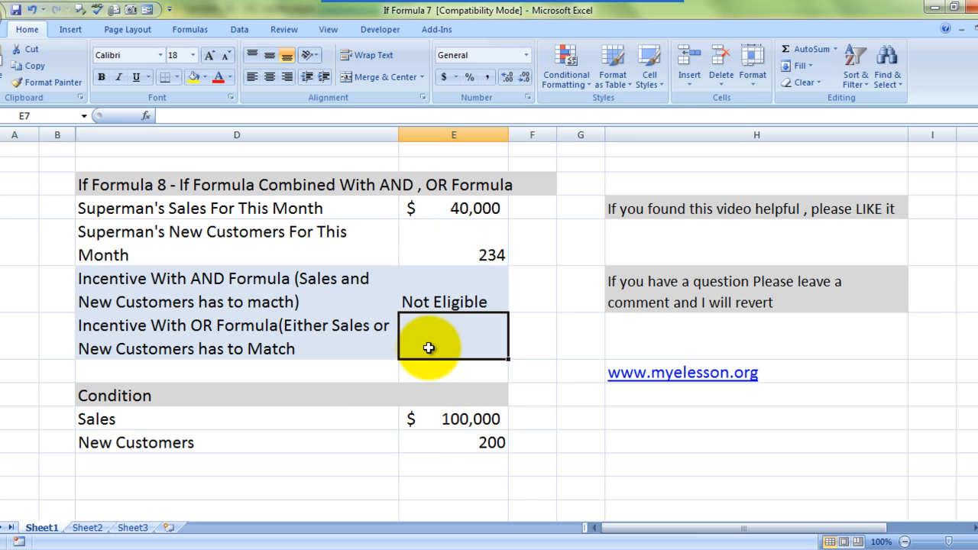
{"action": "type", "text": "=if"}
{"action": "key", "text": "Tab"}
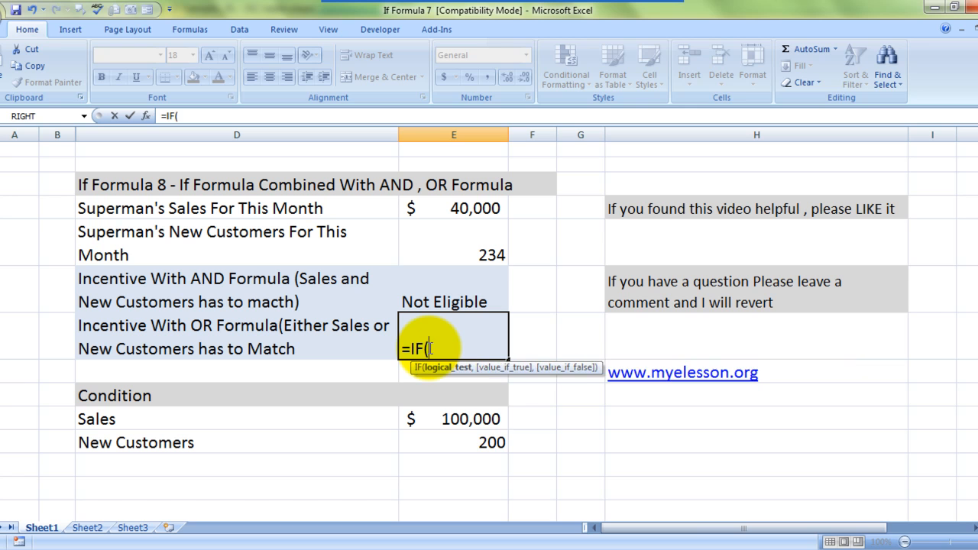
{"action": "type", "text": "and"}
{"action": "key", "text": "Tab"}
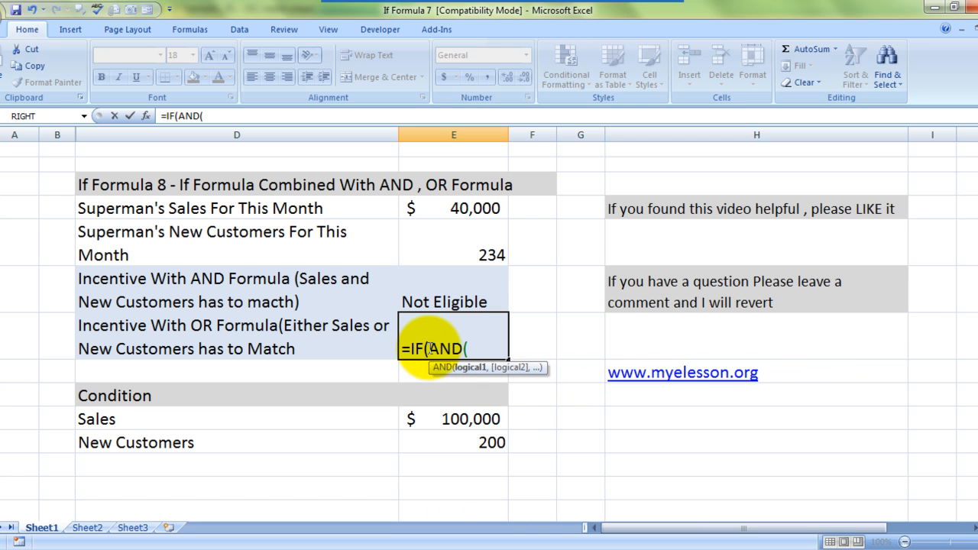
- Complete the logical test in the E7 formula with the conditions E4>E10 and E5>E11
{"action": "left_click", "coordinate": [488, 223]}
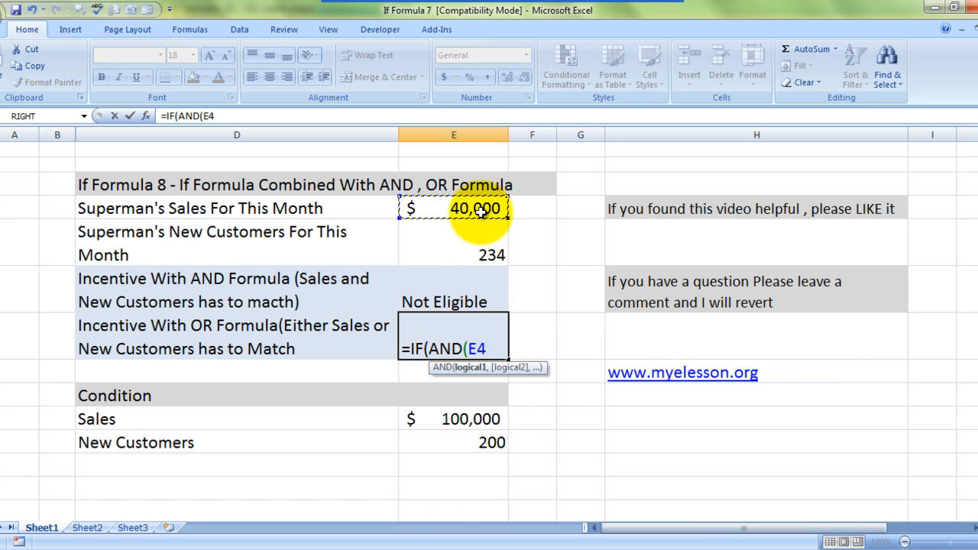
{"action": "type", "text": ">"}
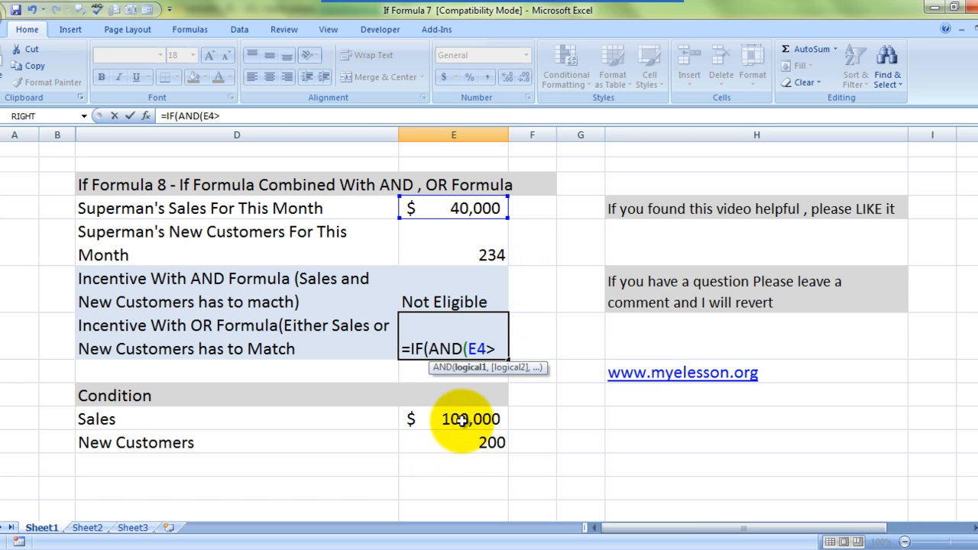
{"action": "left_click", "coordinate": [461, 420]}
{"action": "type", "text": "),"}
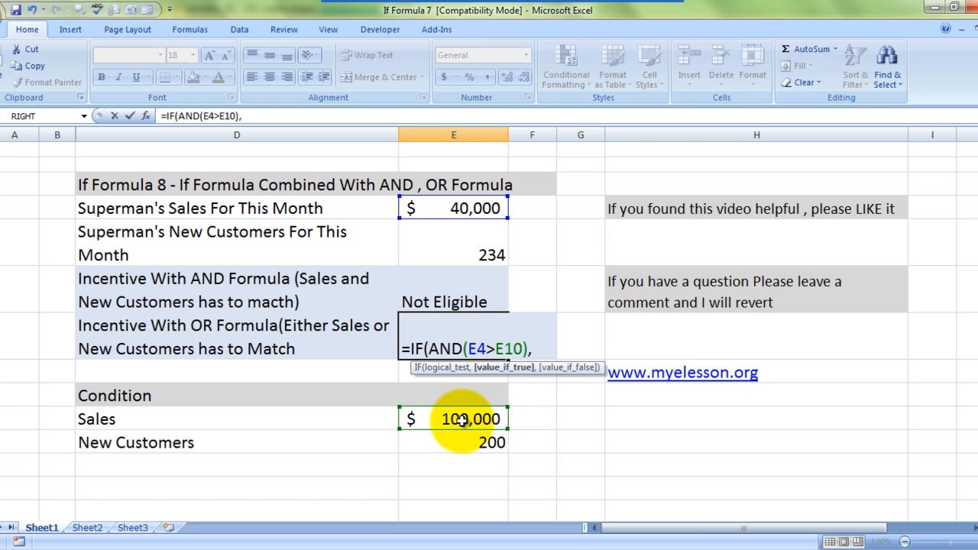
{"action": "key", "text": "BackSpace"}
{"action": "key", "text": "BackSpace"}
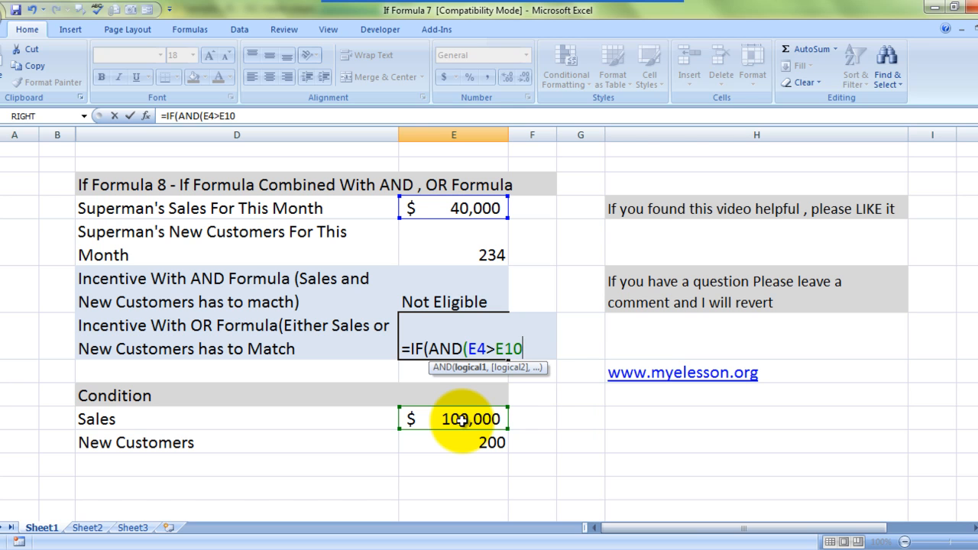
{"action": "type", "text": ","}
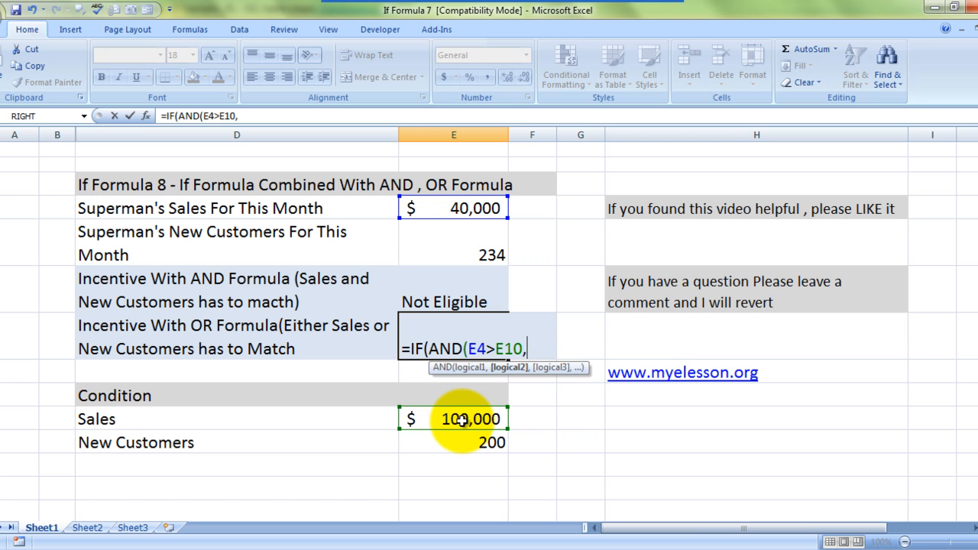
{"action": "left_click", "coordinate": [459, 250]}
{"action": "type", "text": ">"}
{"action": "left_click", "coordinate": [474, 443]}
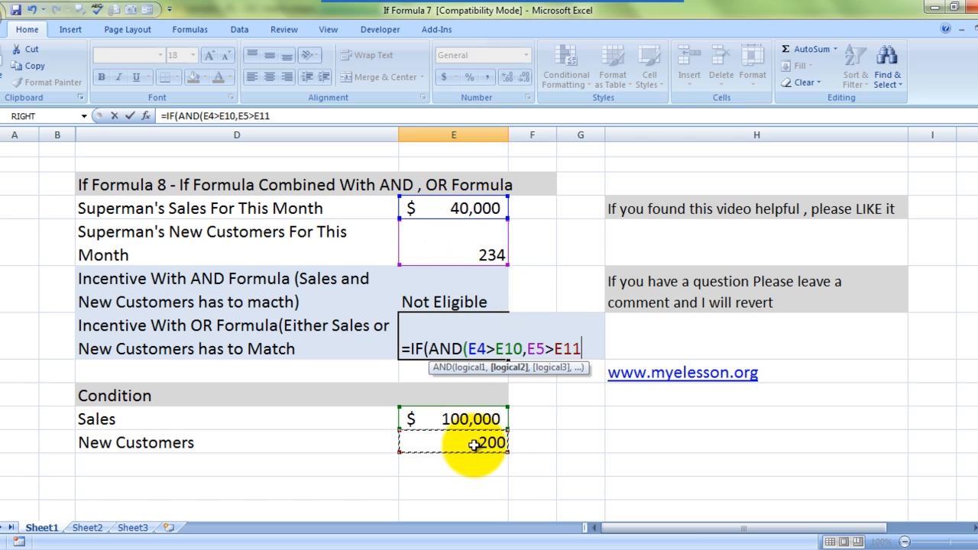
{"action": "type", "text": "),"}
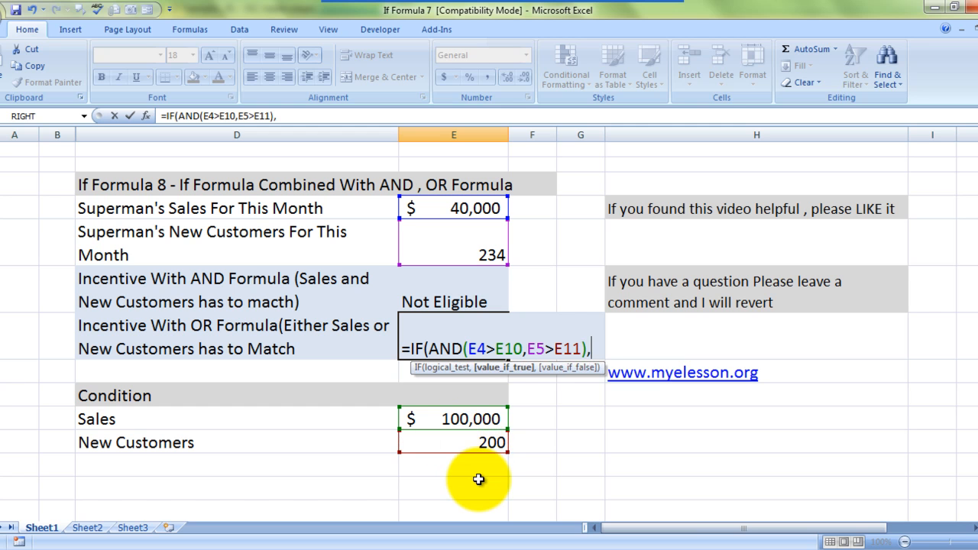
- Finish the E7 formula with "Eligible" as the true value and "Not Eligible" as the false value
{"action": "type", "text": "\"Eligi"}
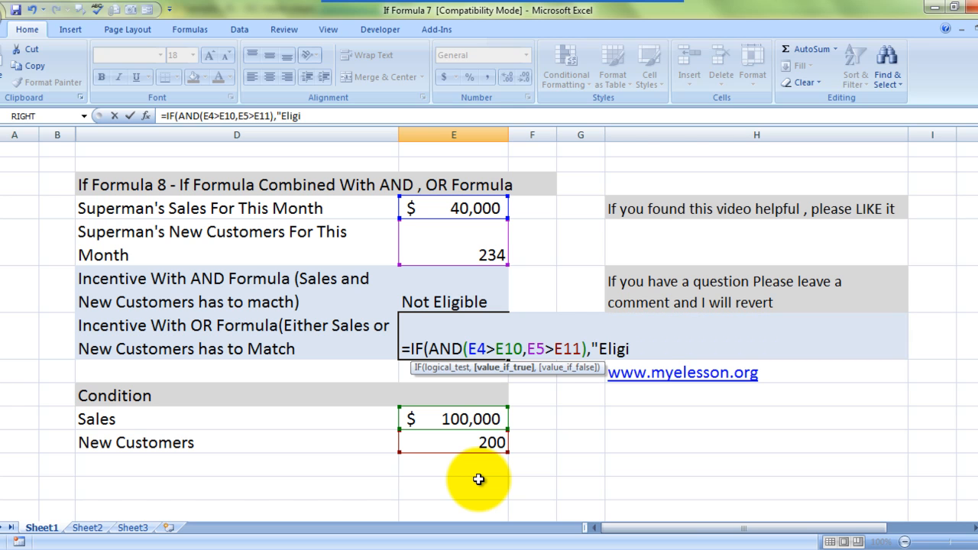
{"action": "type", "text": "ble\","}
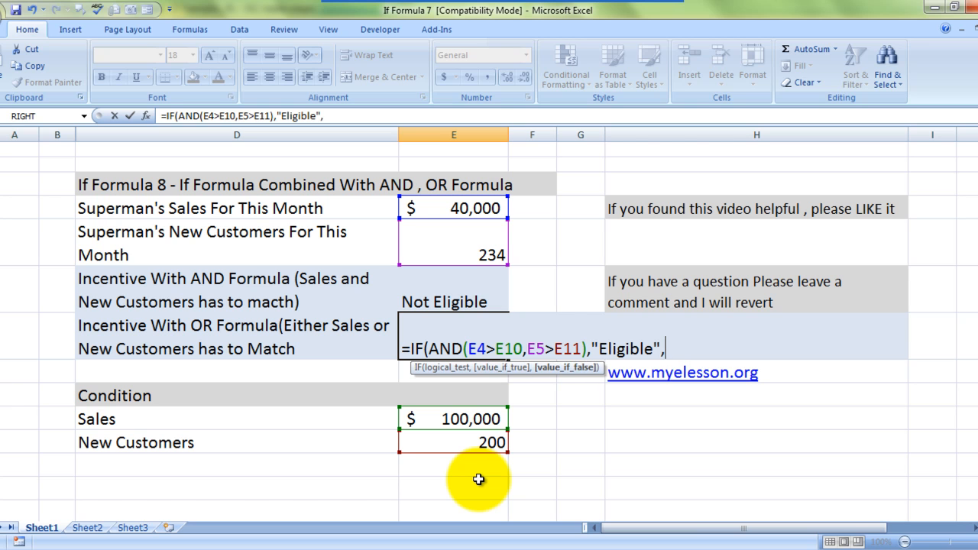
{"action": "type", "text": "\"Not"}
{"action": "type", "text": " Eligib"}
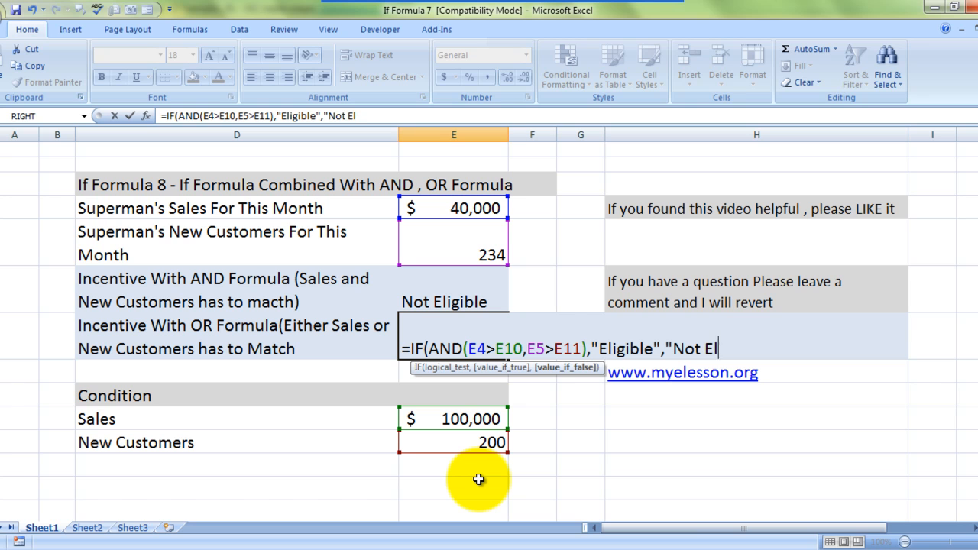
{"action": "type", "text": "le\""}
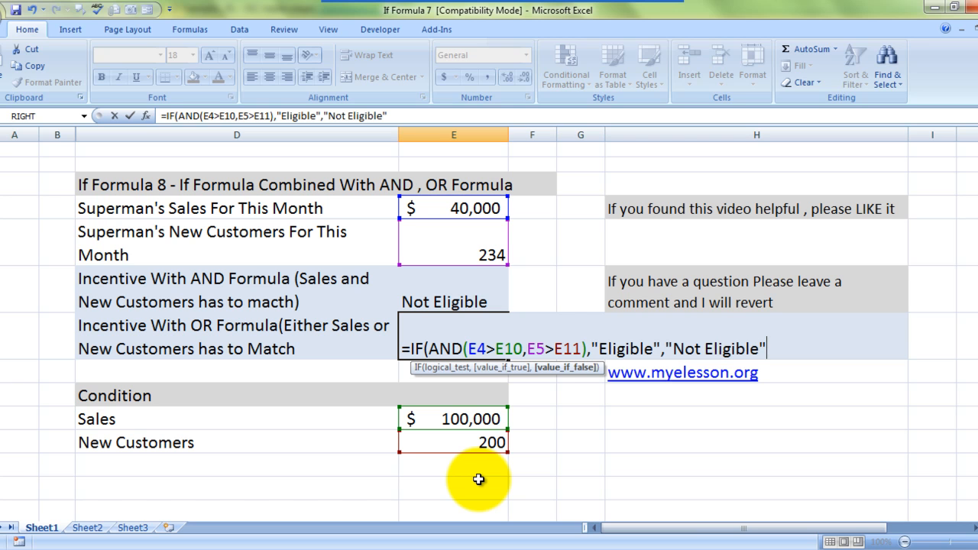
{"action": "type", "text": ")"}
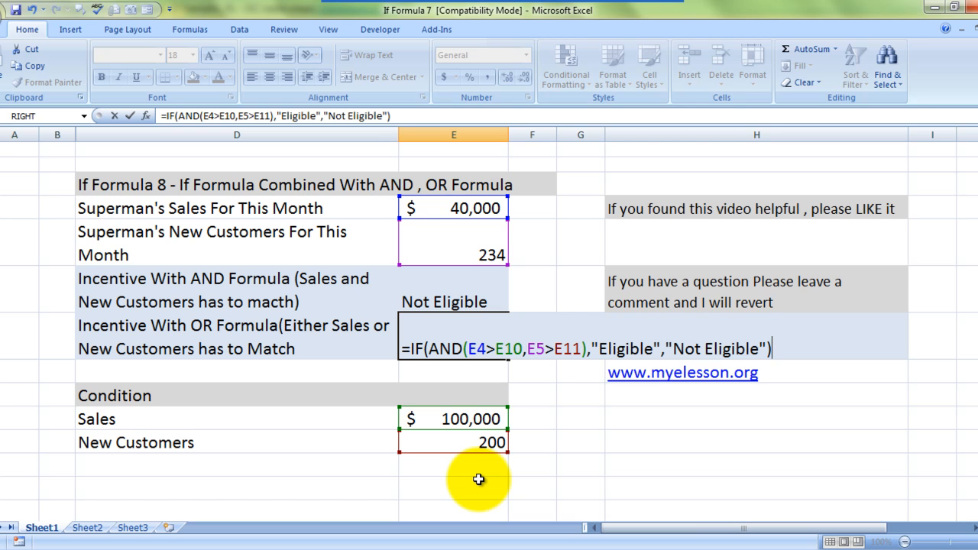
{"action": "key", "text": "Return"}
{"action": "key", "text": "Up"}
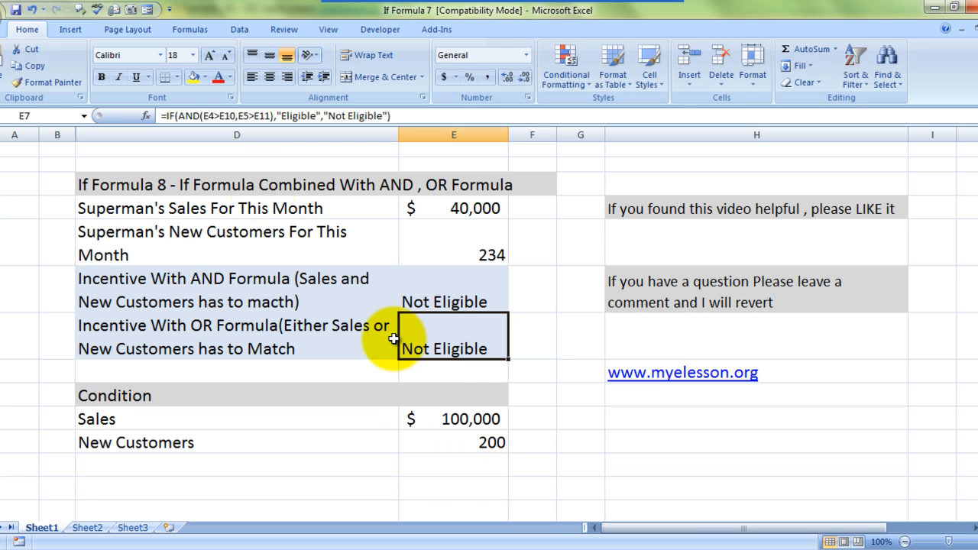
- Replace the AND function with OR in the E7 incentive formula
{"action": "left_click", "coordinate": [200, 116]}
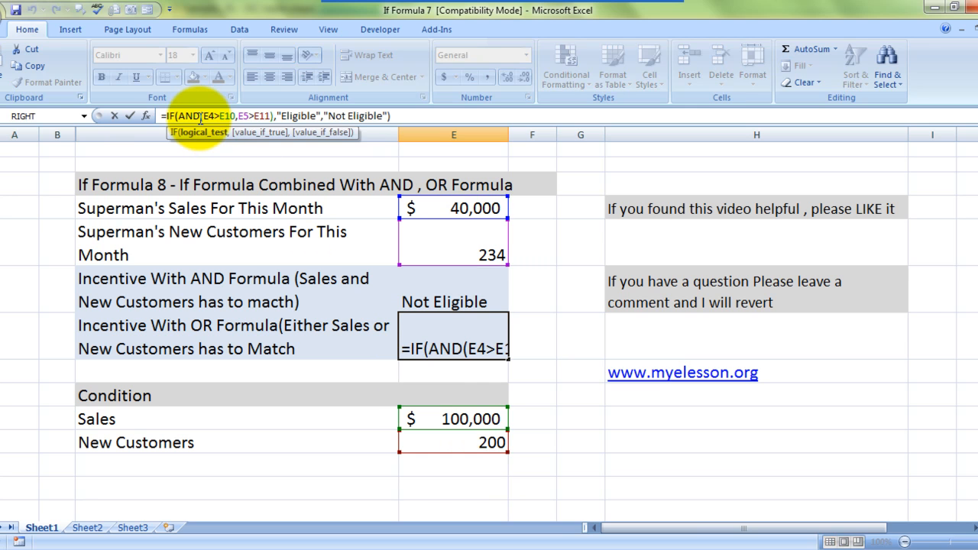
{"action": "key", "text": "BackSpace"}
{"action": "key", "text": "BackSpace"}
{"action": "key", "text": "BackSpace"}
{"action": "type", "text": "or"}
{"action": "key", "text": "Return"}
{"action": "key", "text": "Up"}
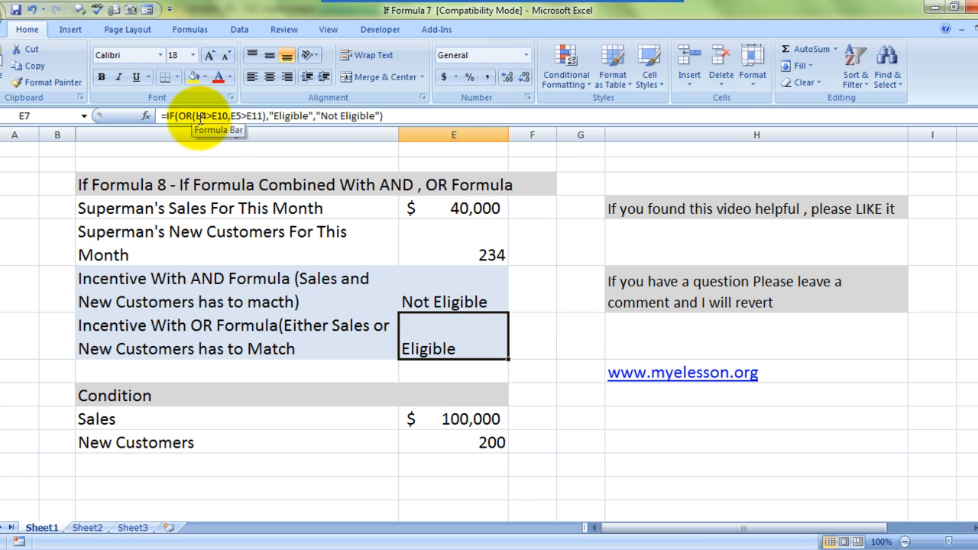